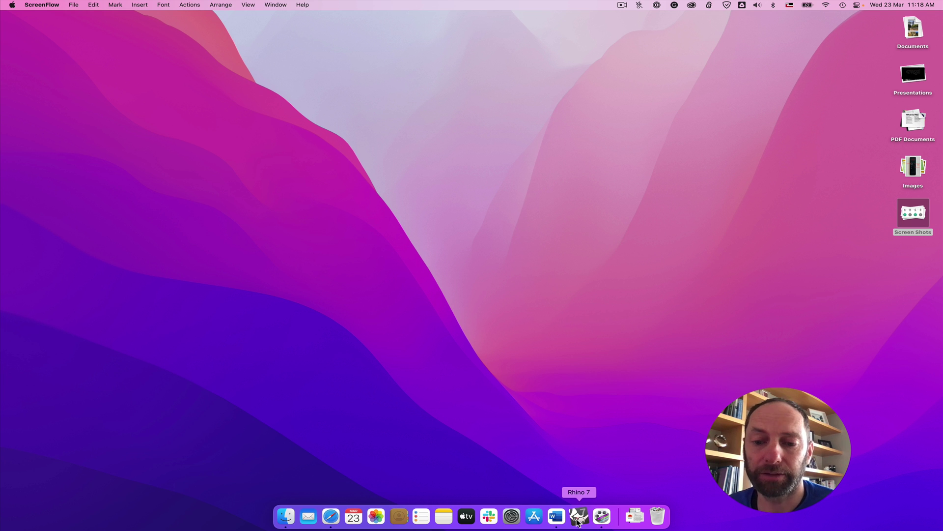
Step: Launch Rhino 7 from its Dock icon
{"action": "left_click", "coordinate": [578, 517]}
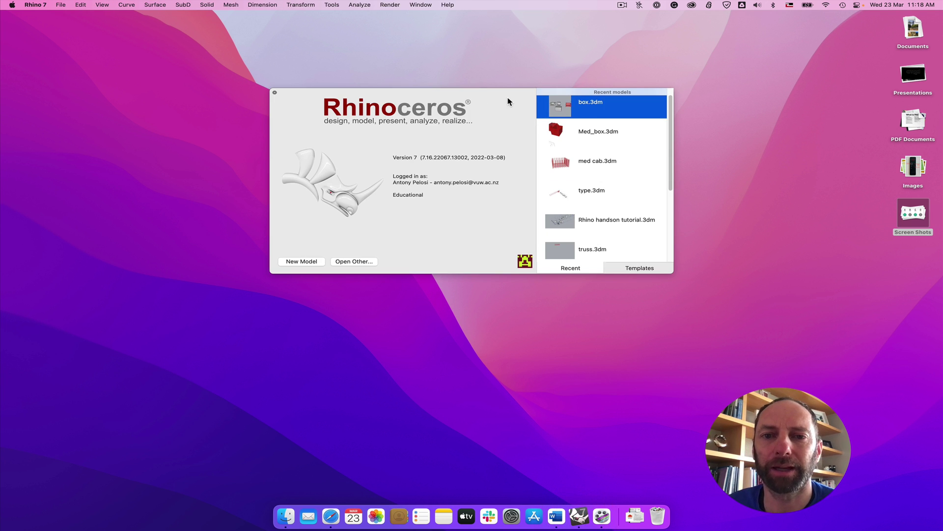
Step: Move the start window aside and select Large Objects - Millimeters in the Templates list
{"action": "left_click_drag", "start_coordinate": [508, 101], "coordinate": [467, 112]}
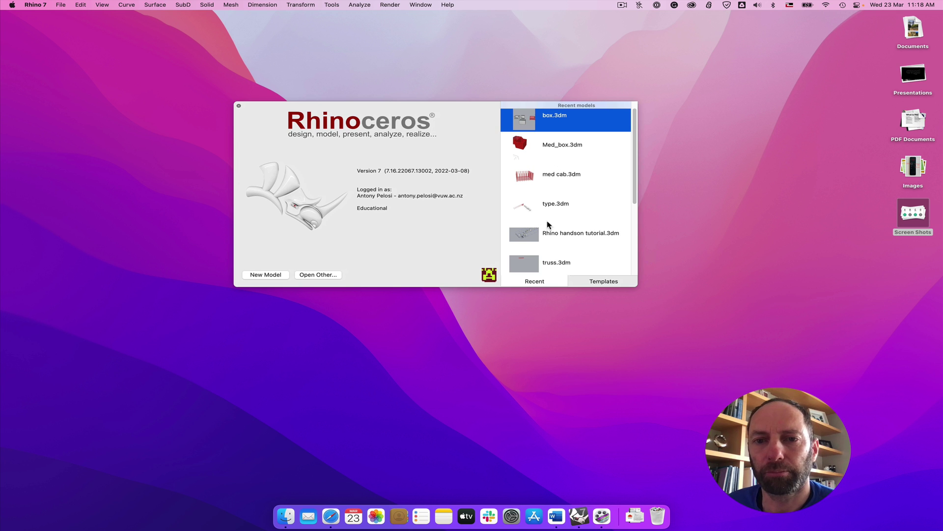
{"action": "left_click", "coordinate": [602, 283]}
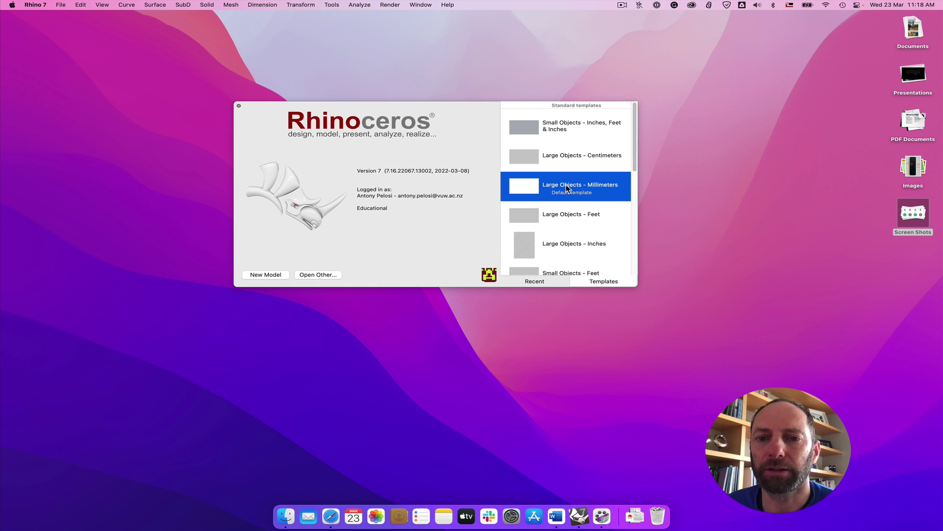
{"action": "mouse_move", "coordinate": [634, 152]}
{"action": "left_mouse_down"}
{"action": "mouse_move", "coordinate": [628, 249]}
{"action": "mouse_move", "coordinate": [630, 150]}
{"action": "left_mouse_up"}
{"action": "left_click", "coordinate": [628, 251]}
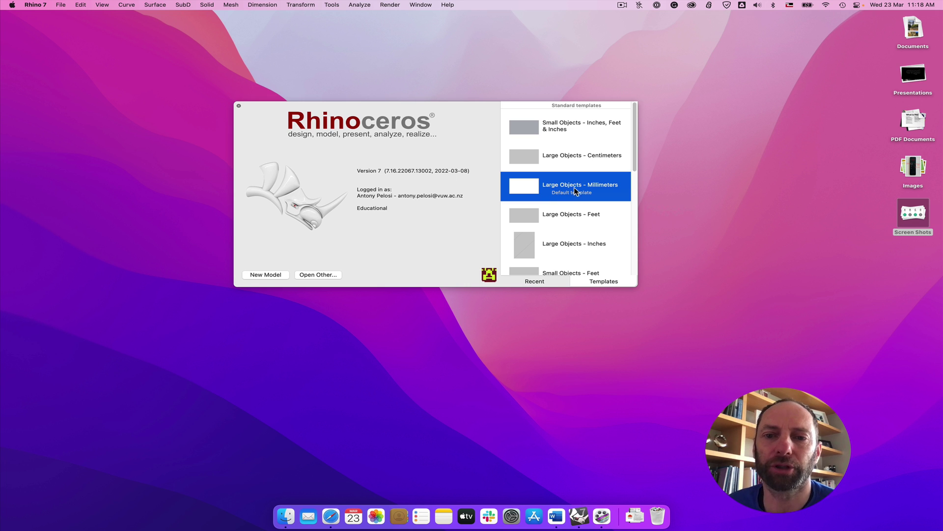
Step: Create a Large Objects - Millimeters model, widen its window, and orbit the Perspective view
{"action": "left_click", "coordinate": [528, 191]}
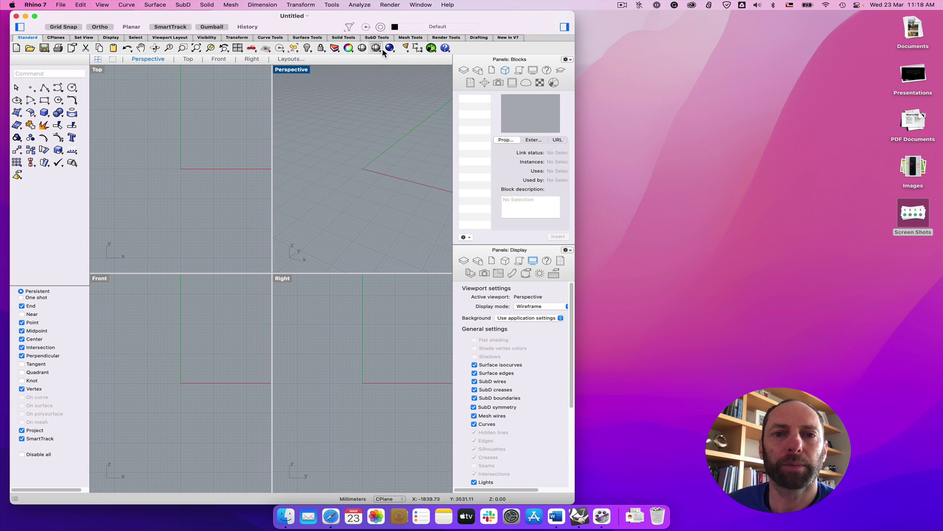
{"action": "left_click_drag", "start_coordinate": [574, 127], "coordinate": [940, 132]}
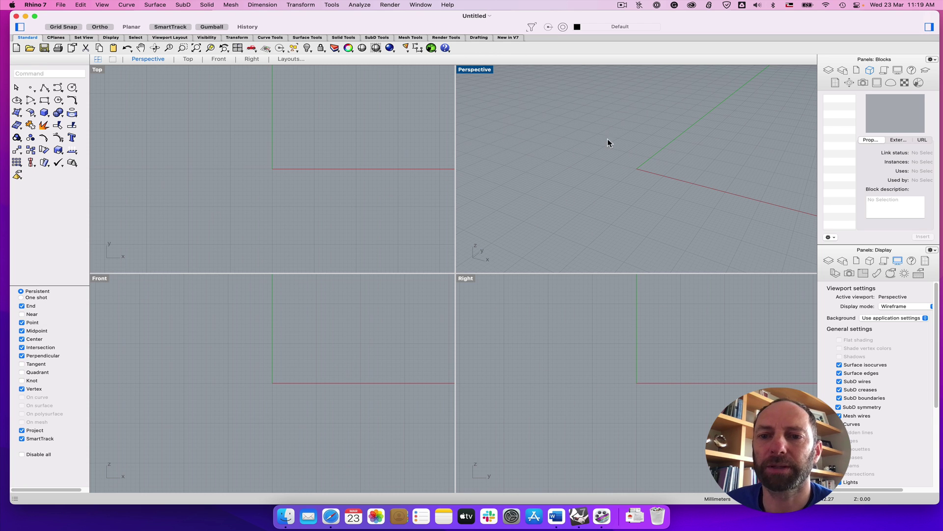
{"action": "mouse_move", "coordinate": [621, 190]}
{"action": "right_mouse_down"}
{"action": "mouse_move", "coordinate": [617, 179]}
{"action": "mouse_move", "coordinate": [636, 187]}
{"action": "right_mouse_up"}
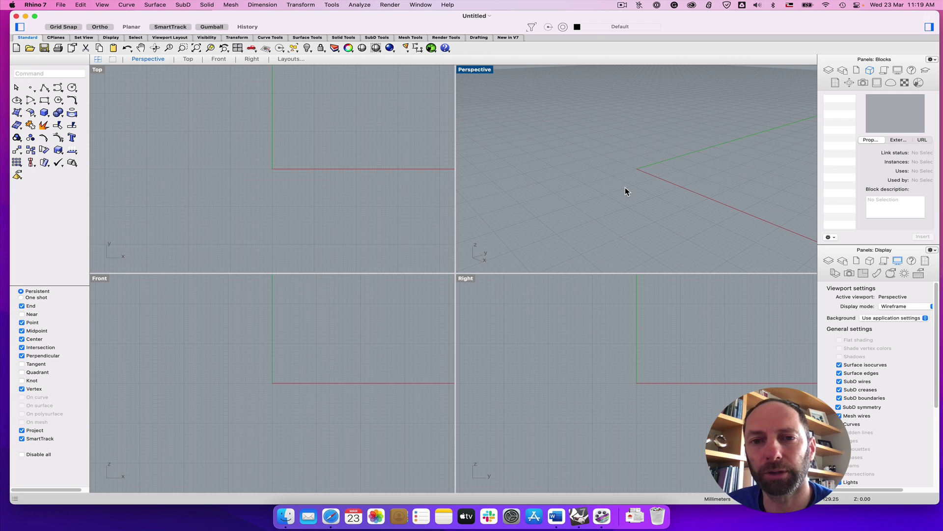
{"action": "right_click_drag", "start_coordinate": [606, 185], "coordinate": [633, 183]}
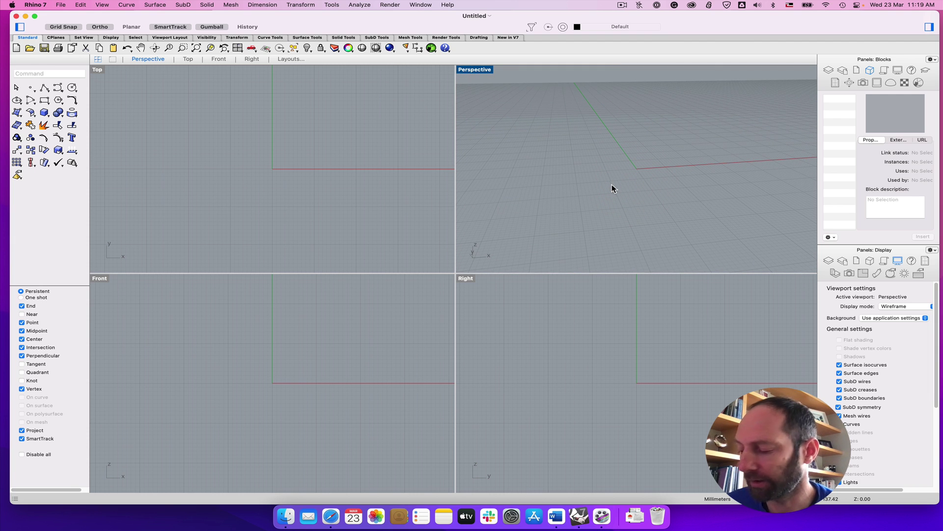
{"action": "right_click_drag", "start_coordinate": [626, 177], "coordinate": [659, 175]}
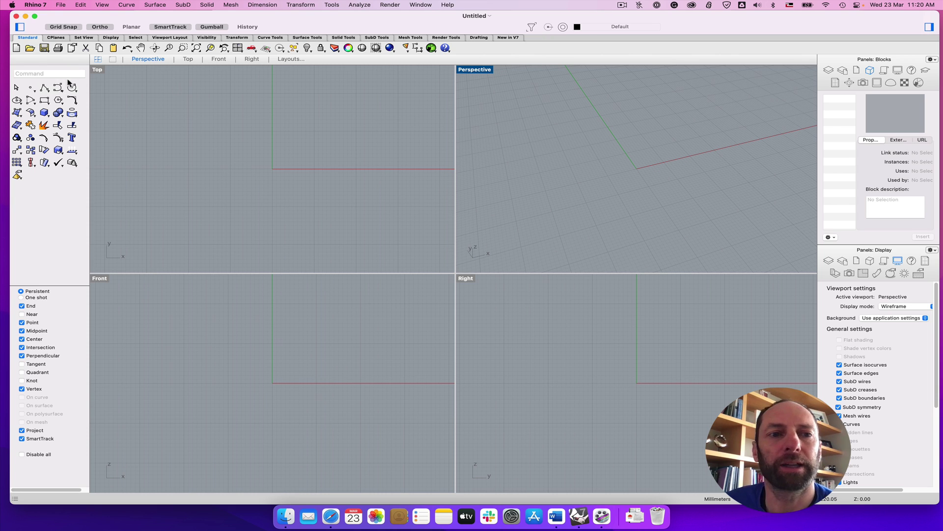
{"action": "double_click", "coordinate": [471, 70]}
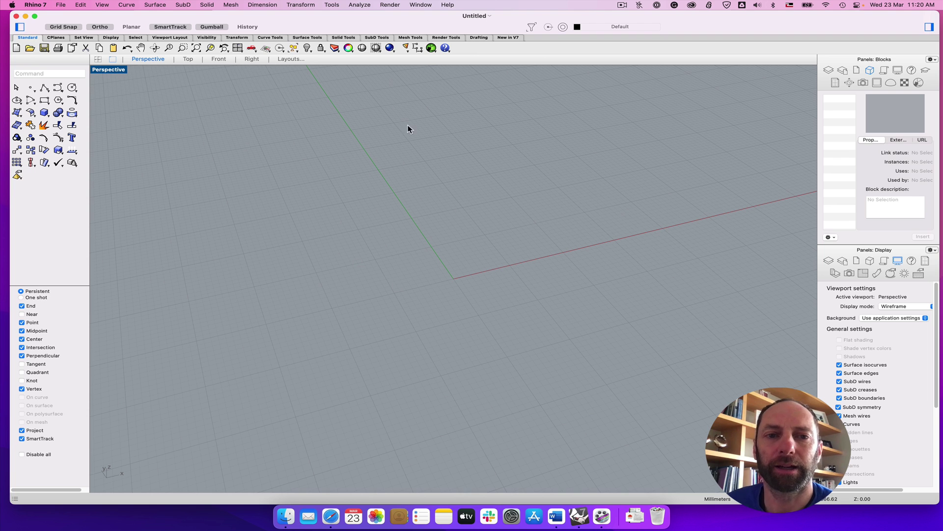
{"action": "mouse_move", "coordinate": [429, 262]}
{"action": "right_mouse_down"}
{"action": "mouse_move", "coordinate": [447, 242]}
{"action": "mouse_move", "coordinate": [432, 264]}
{"action": "mouse_move", "coordinate": [440, 249]}
{"action": "right_mouse_up"}
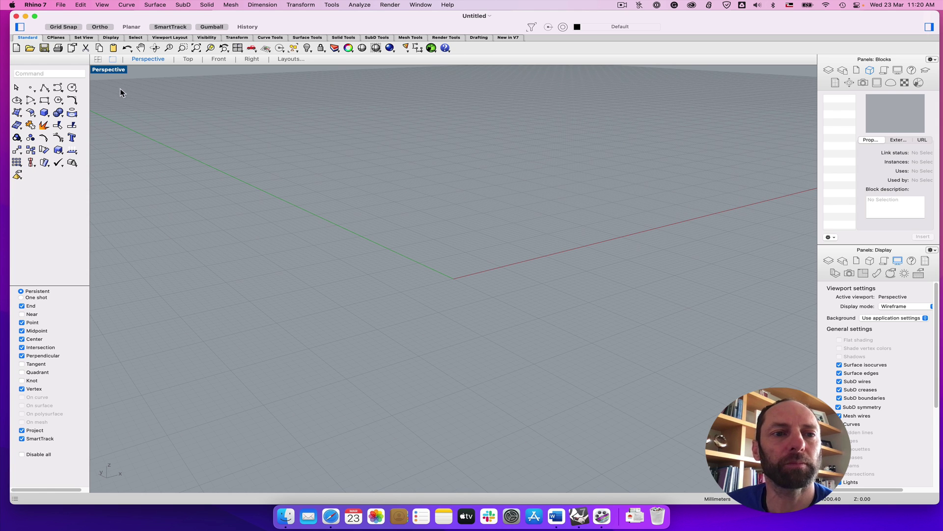
{"action": "double_click", "coordinate": [107, 69]}
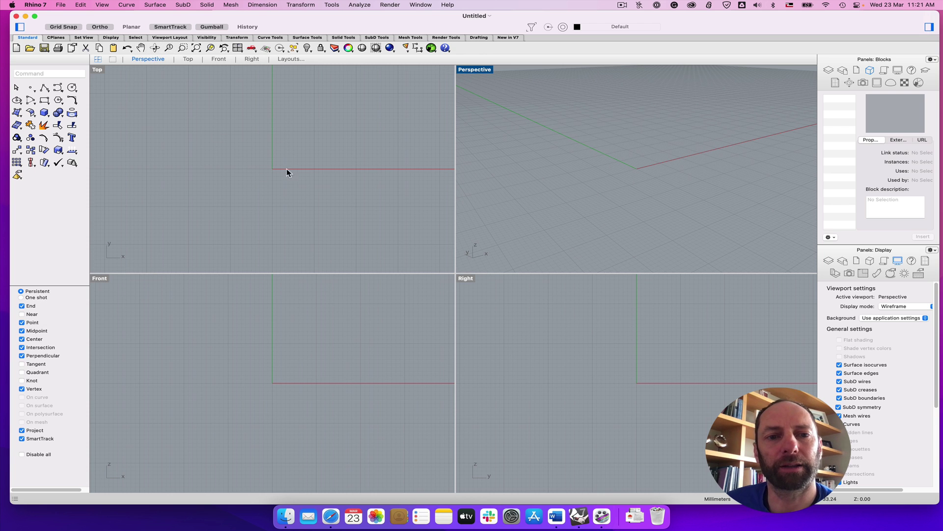
Step: Pan the Top viewport twice with the Pan tool to reposition its origin
{"action": "left_click", "coordinate": [141, 48]}
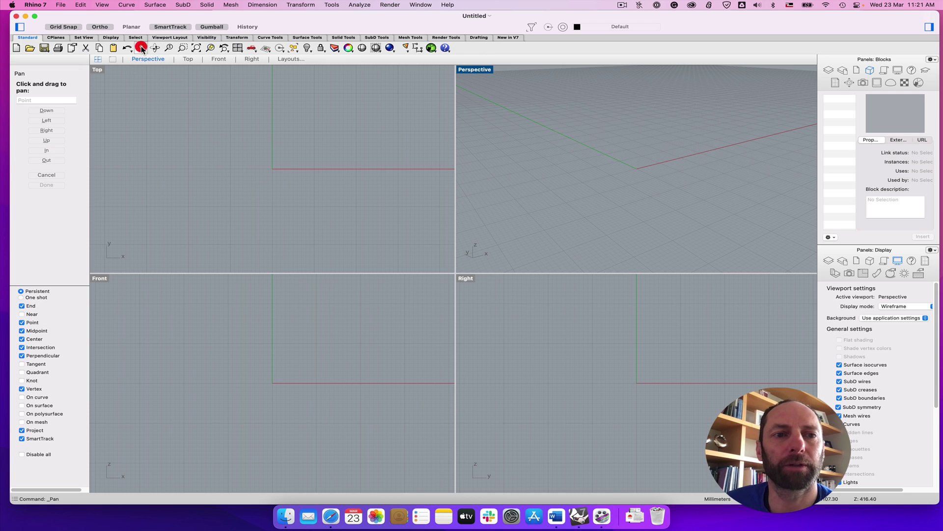
{"action": "left_click_drag", "start_coordinate": [277, 166], "coordinate": [200, 225]}
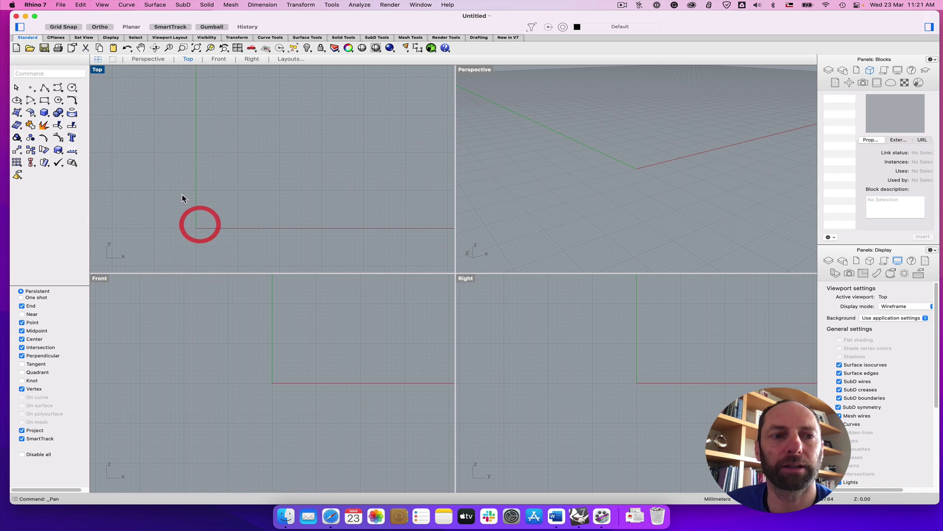
{"action": "left_click", "coordinate": [233, 190]}
{"action": "left_click", "coordinate": [141, 48]}
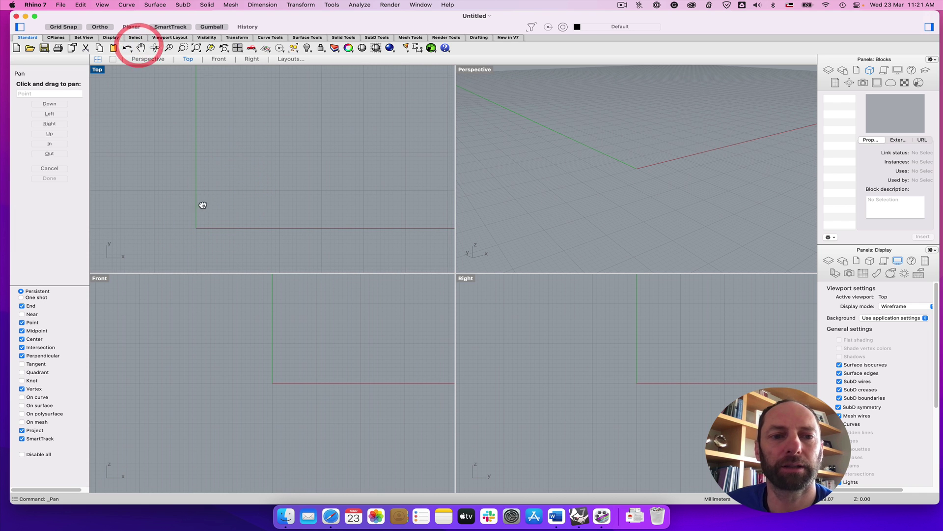
{"action": "mouse_move", "coordinate": [189, 218]}
{"action": "left_mouse_down"}
{"action": "mouse_move", "coordinate": [363, 218]}
{"action": "mouse_move", "coordinate": [216, 133]}
{"action": "mouse_move", "coordinate": [275, 151]}
{"action": "mouse_move", "coordinate": [293, 223]}
{"action": "mouse_move", "coordinate": [220, 128]}
{"action": "mouse_move", "coordinate": [307, 177]}
{"action": "mouse_move", "coordinate": [185, 164]}
{"action": "mouse_move", "coordinate": [234, 190]}
{"action": "left_mouse_up"}
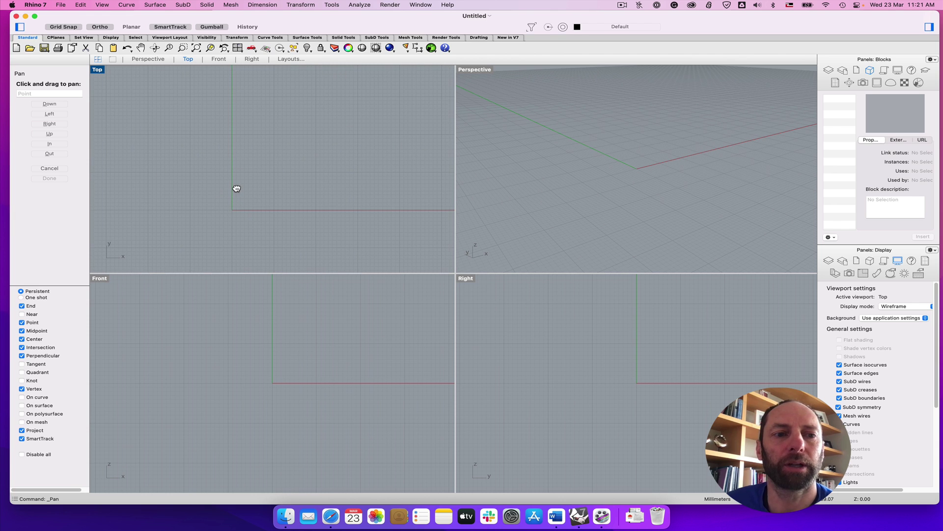
{"action": "right_click", "coordinate": [236, 191]}
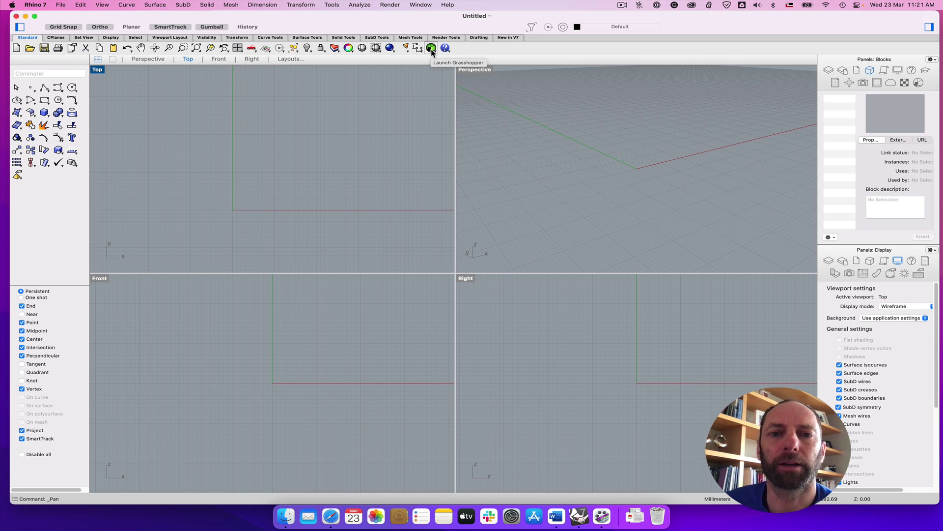
Step: Run the Grasshopper command from Rhino's Command box
{"action": "left_click", "coordinate": [51, 73]}
{"action": "type", "text": "Grasshopper"}
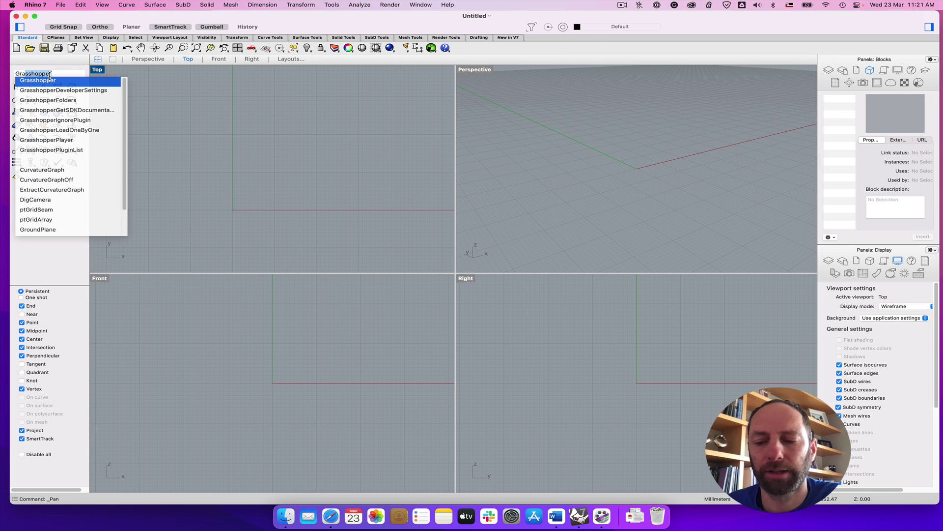
{"action": "key", "text": "Return"}
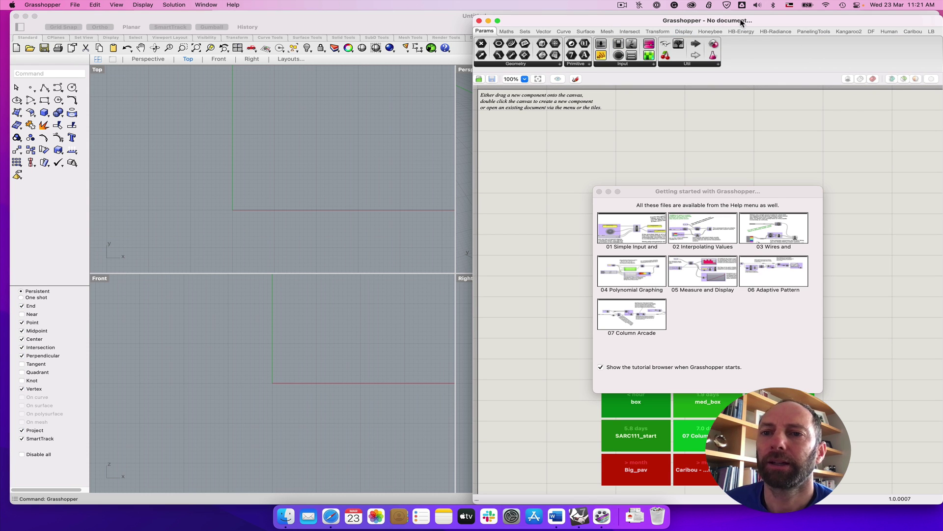
Step: Shift the Grasshopper window left and close its Getting Started tutorial browser
{"action": "mouse_move", "coordinate": [757, 22]}
{"action": "left_mouse_down"}
{"action": "mouse_move", "coordinate": [726, 13]}
{"action": "mouse_move", "coordinate": [745, 10]}
{"action": "left_mouse_up"}
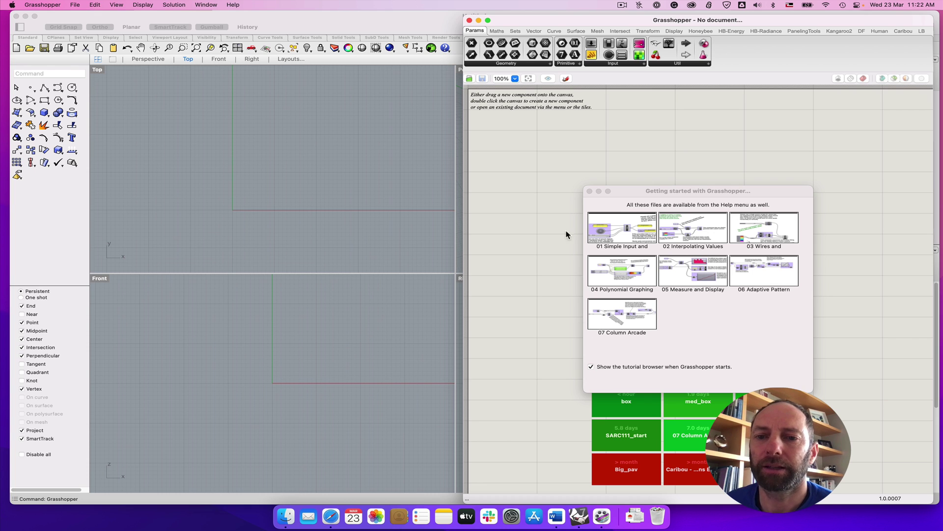
{"action": "left_click", "coordinate": [590, 191]}
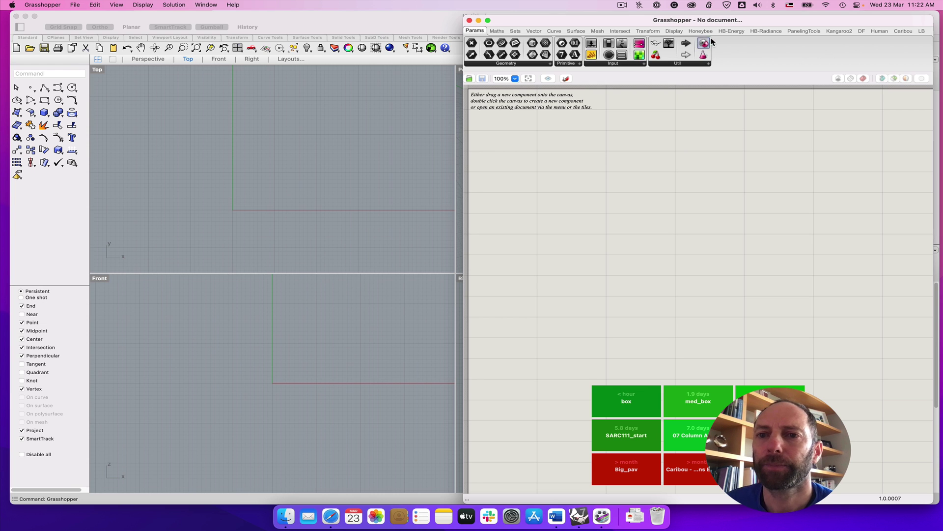
{"action": "left_click_drag", "start_coordinate": [763, 19], "coordinate": [756, 19]}
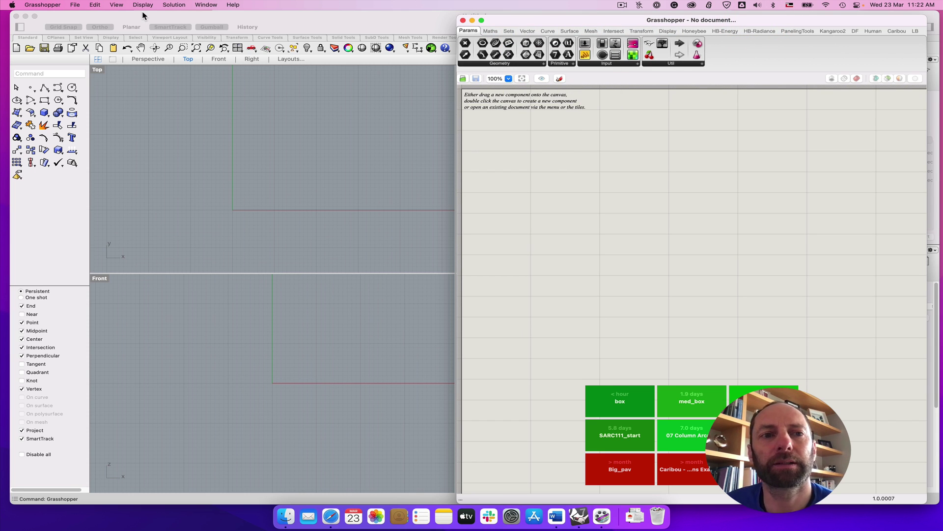
{"action": "left_click", "coordinate": [117, 6]}
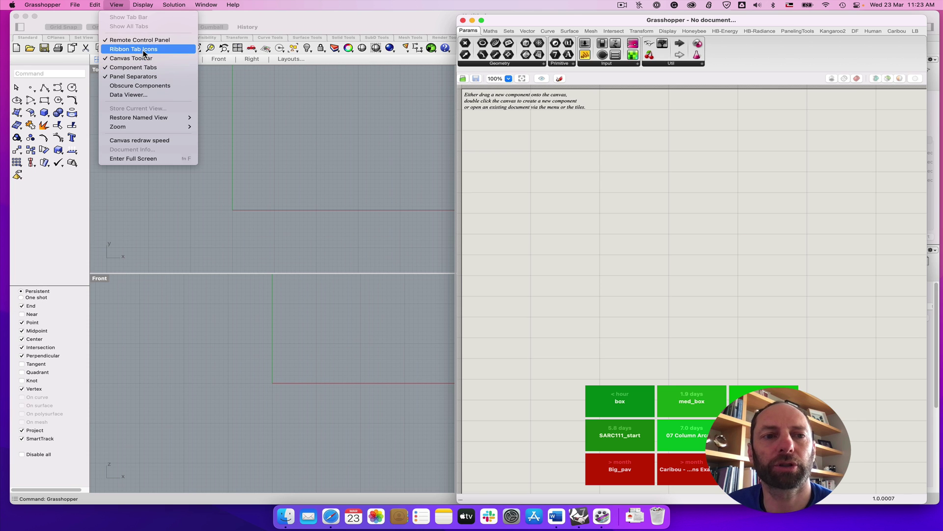
{"action": "mouse_move", "coordinate": [144, 6]}
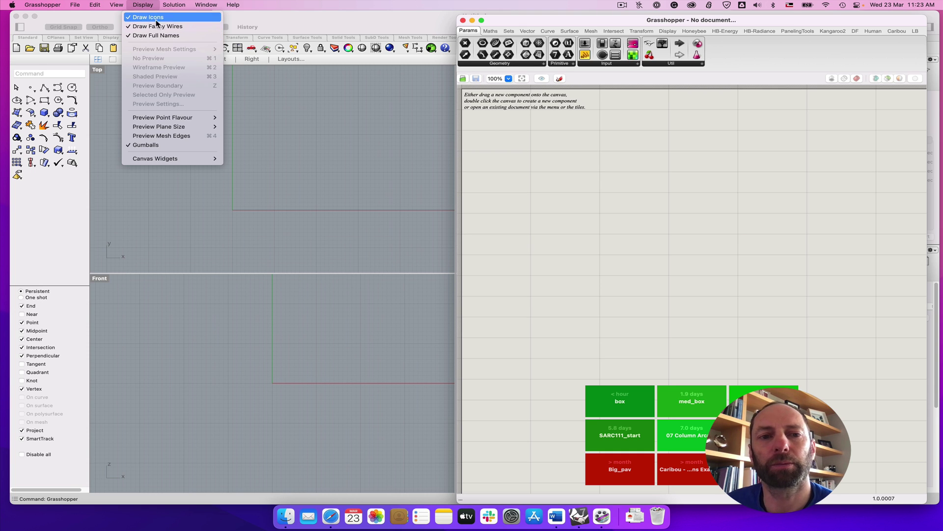
{"action": "left_click", "coordinate": [533, 167]}
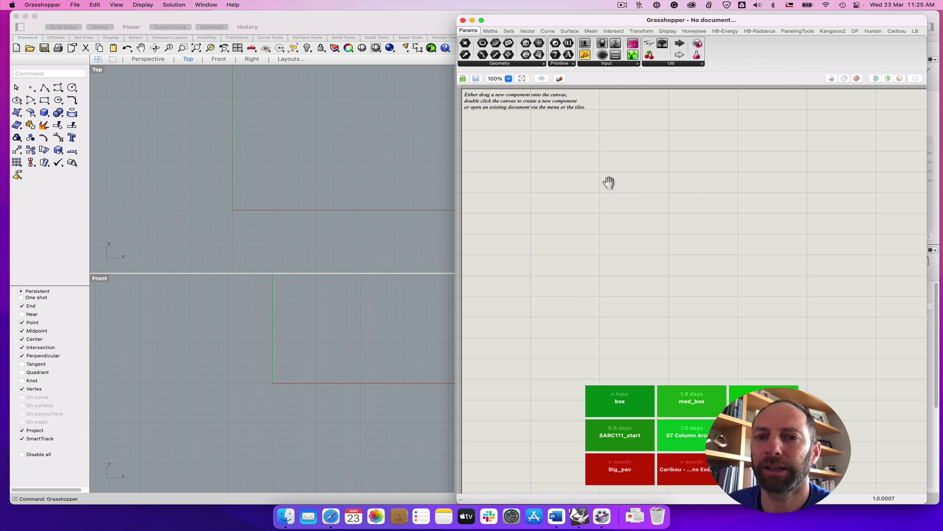
{"action": "mouse_move", "coordinate": [609, 183]}
{"action": "right_mouse_down"}
{"action": "mouse_move", "coordinate": [688, 216]}
{"action": "mouse_move", "coordinate": [616, 173]}
{"action": "mouse_move", "coordinate": [632, 188]}
{"action": "mouse_move", "coordinate": [569, 170]}
{"action": "mouse_move", "coordinate": [604, 196]}
{"action": "mouse_move", "coordinate": [695, 225]}
{"action": "mouse_move", "coordinate": [612, 231]}
{"action": "mouse_move", "coordinate": [611, 174]}
{"action": "mouse_move", "coordinate": [602, 216]}
{"action": "mouse_move", "coordinate": [609, 186]}
{"action": "right_mouse_up"}
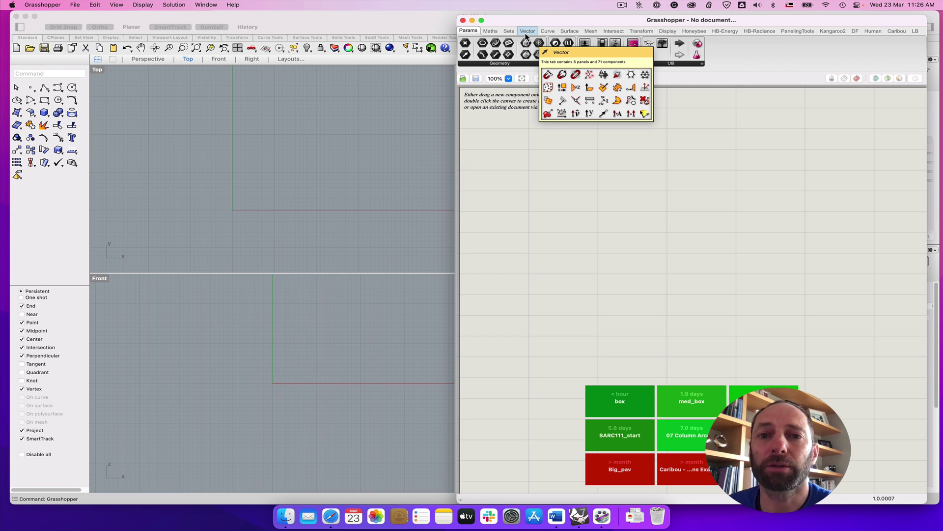
Step: Place a Construct Point component from Vector > Point on the canvas and reposition it
{"action": "left_click", "coordinate": [526, 33]}
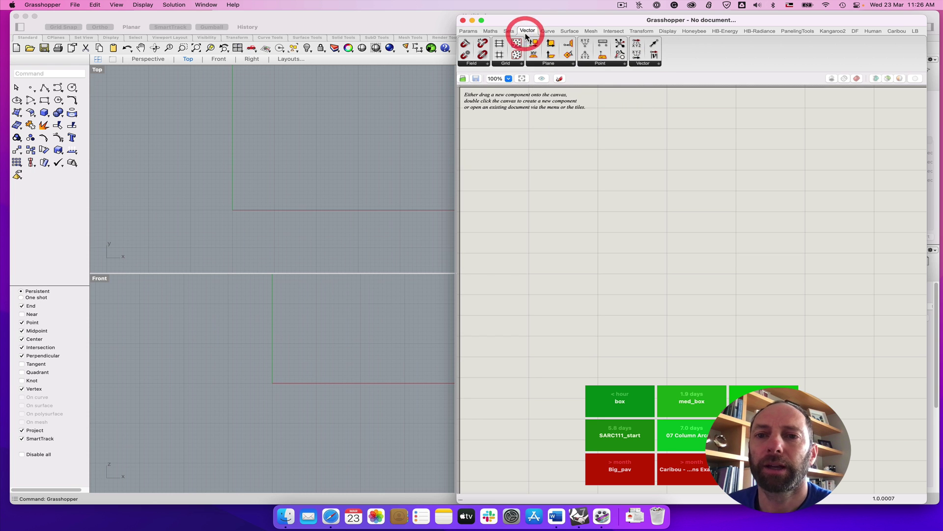
{"action": "left_click", "coordinate": [584, 45]}
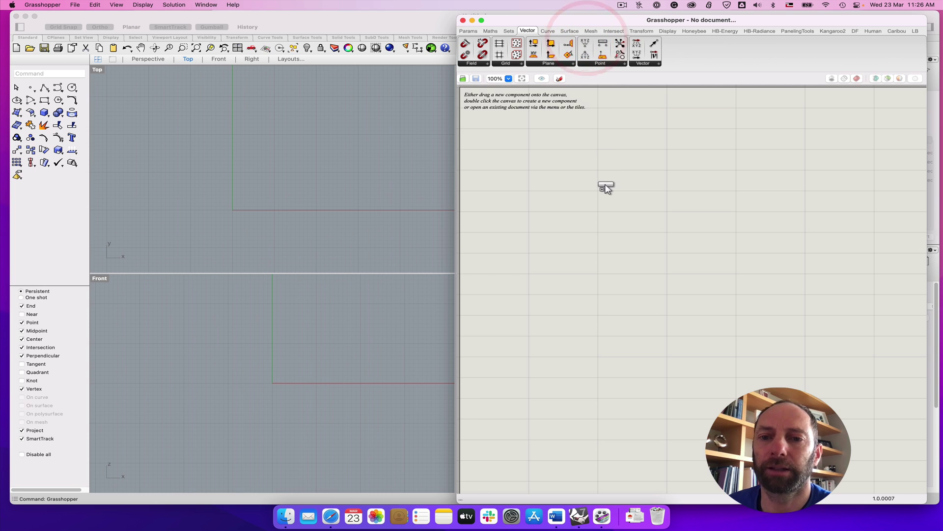
{"action": "left_click", "coordinate": [627, 189]}
{"action": "left_click", "coordinate": [629, 190]}
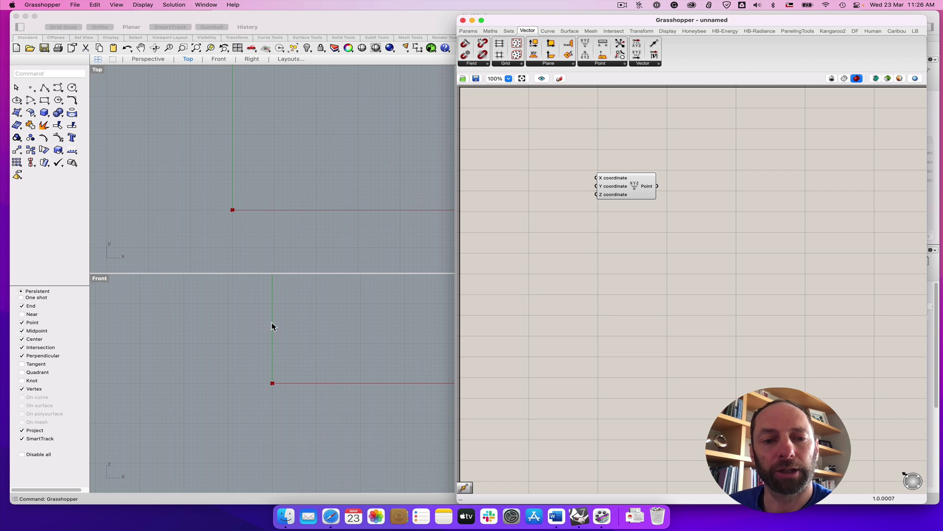
{"action": "left_click_drag", "start_coordinate": [641, 179], "coordinate": [669, 175]}
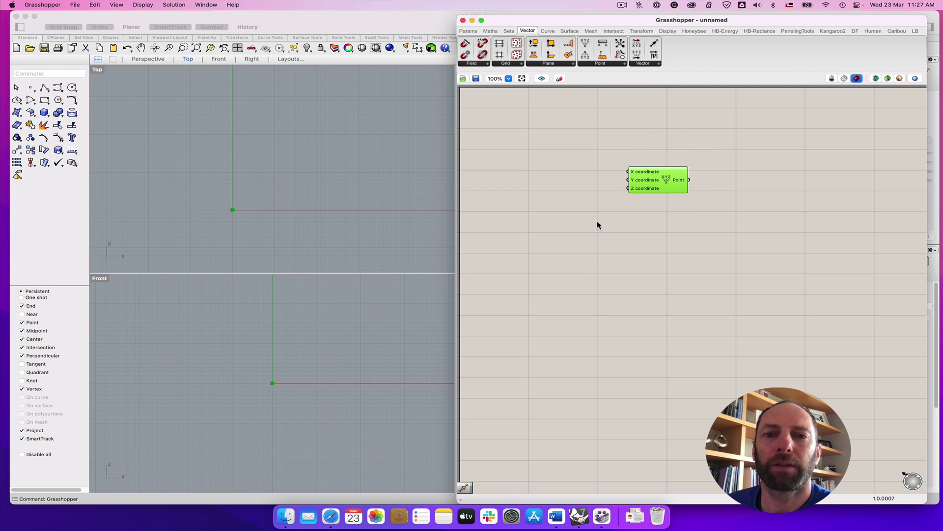
{"action": "left_click_drag", "start_coordinate": [667, 176], "coordinate": [622, 176]}
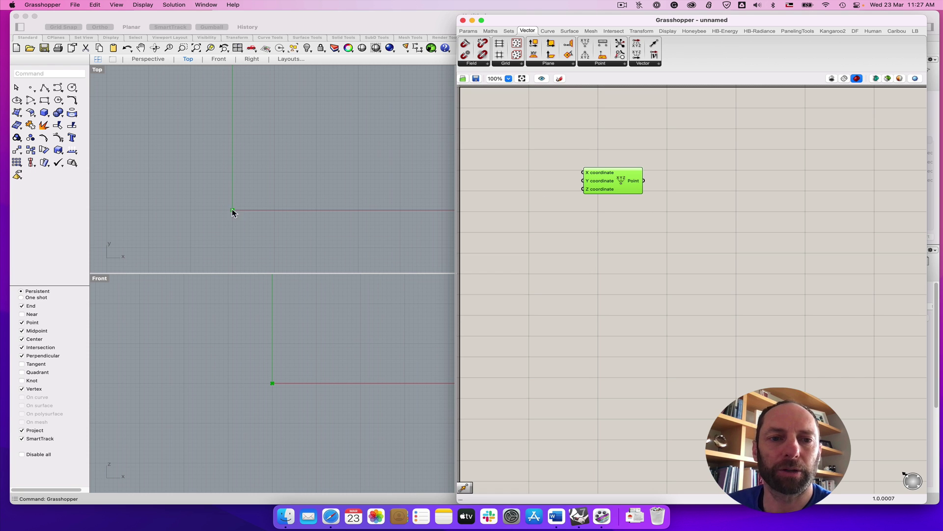
Step: Add a Surface > Primitive > Plane Surface and wire Construct Point's output into its Plane input
{"action": "left_click", "coordinate": [570, 33]}
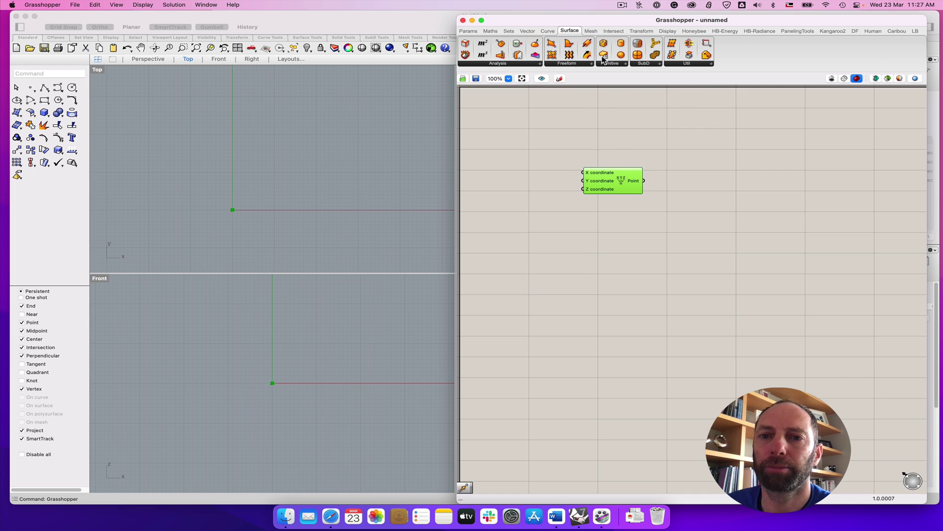
{"action": "left_click", "coordinate": [623, 65]}
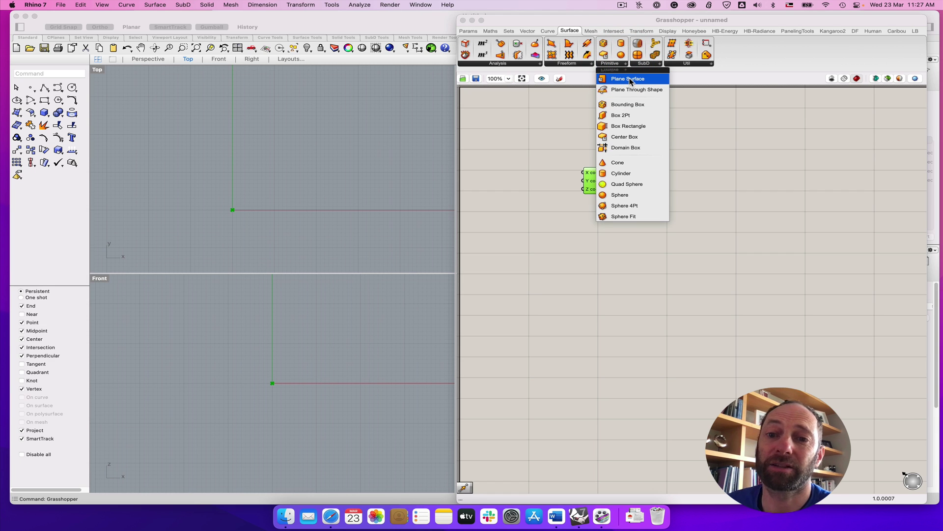
{"action": "left_click", "coordinate": [630, 80]}
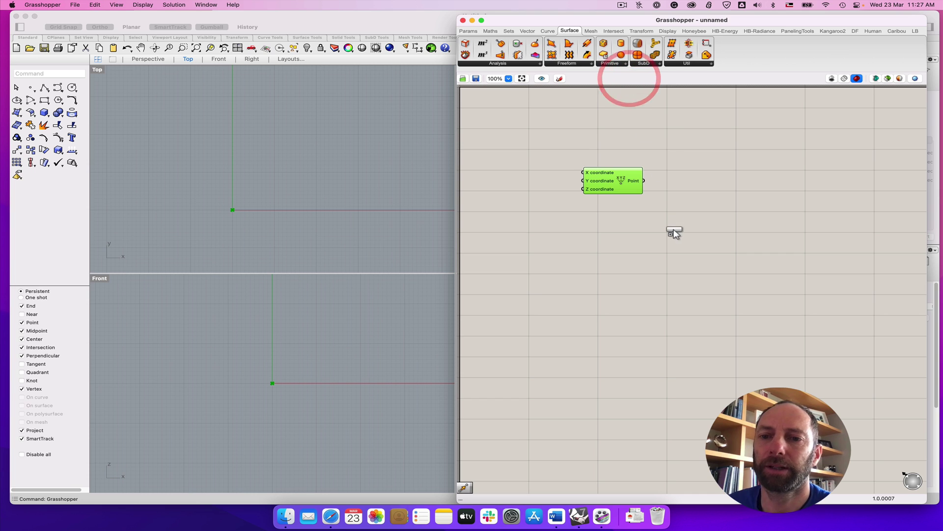
{"action": "left_click", "coordinate": [708, 211]}
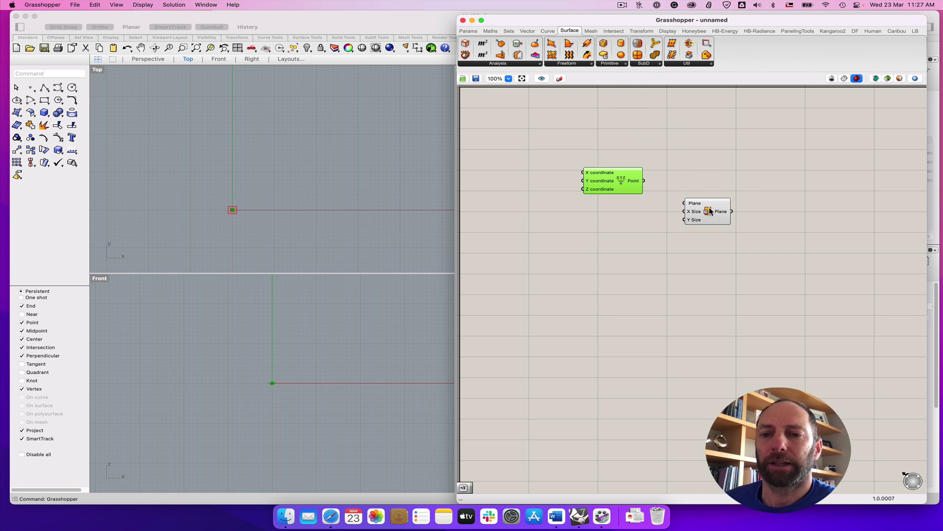
{"action": "left_click_drag", "start_coordinate": [707, 206], "coordinate": [714, 202]}
{"action": "left_click", "coordinate": [714, 202]}
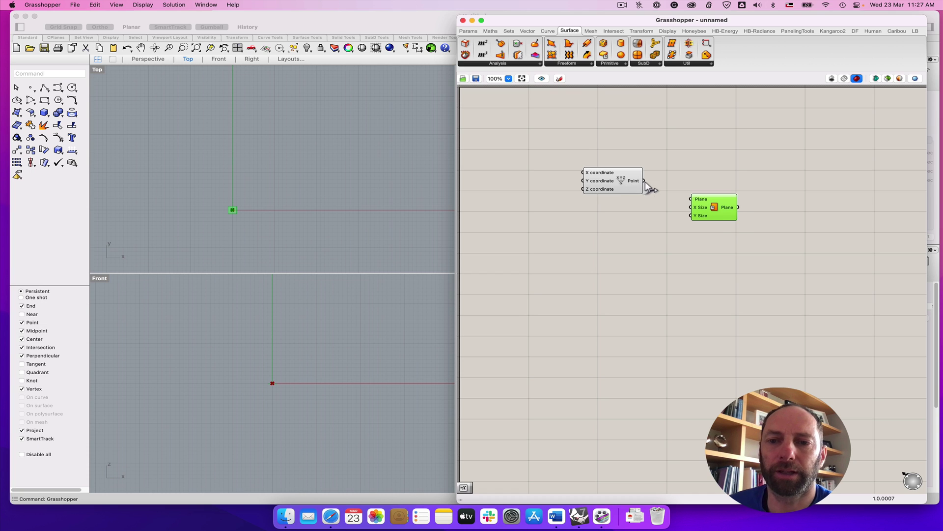
{"action": "left_click_drag", "start_coordinate": [677, 201], "coordinate": [691, 199]}
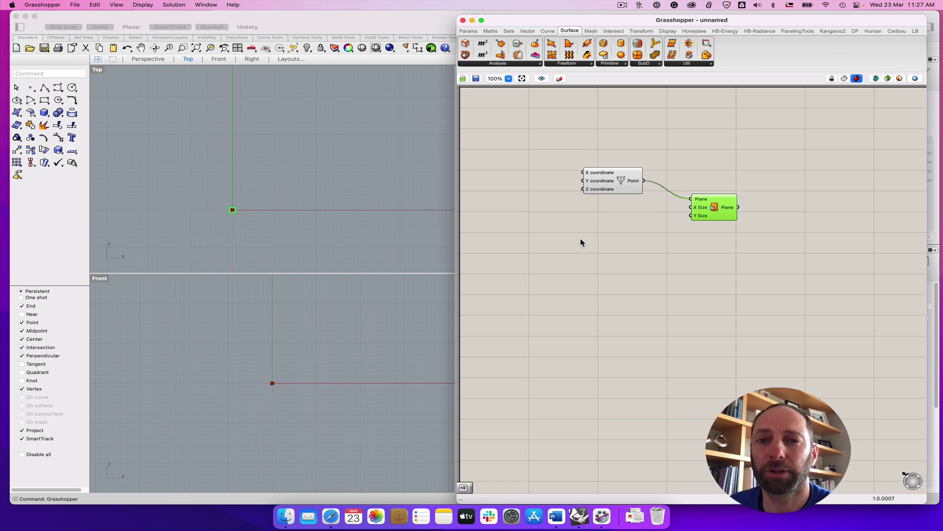
Step: Add a Number Slider from Params > Input and wire it to Plane Surface's X Size
{"action": "left_click", "coordinate": [470, 31]}
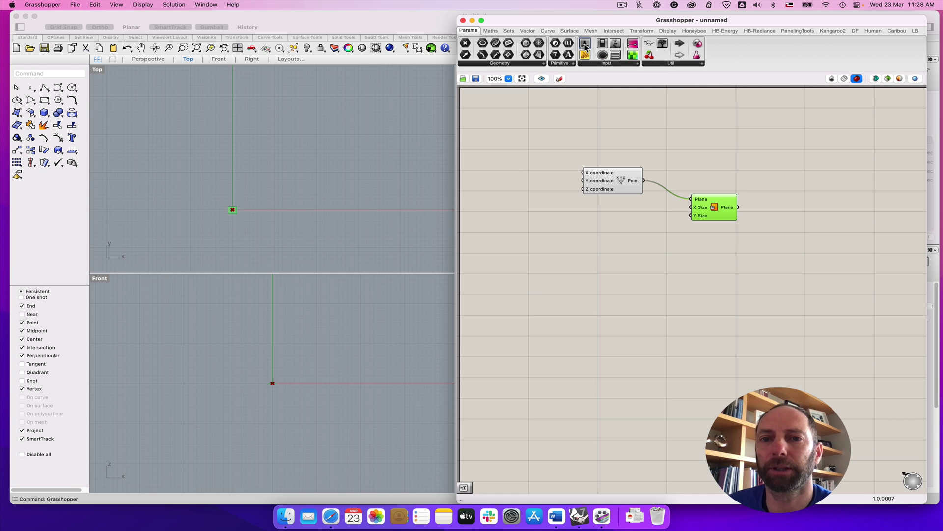
{"action": "left_click_drag", "start_coordinate": [584, 45], "coordinate": [563, 221]}
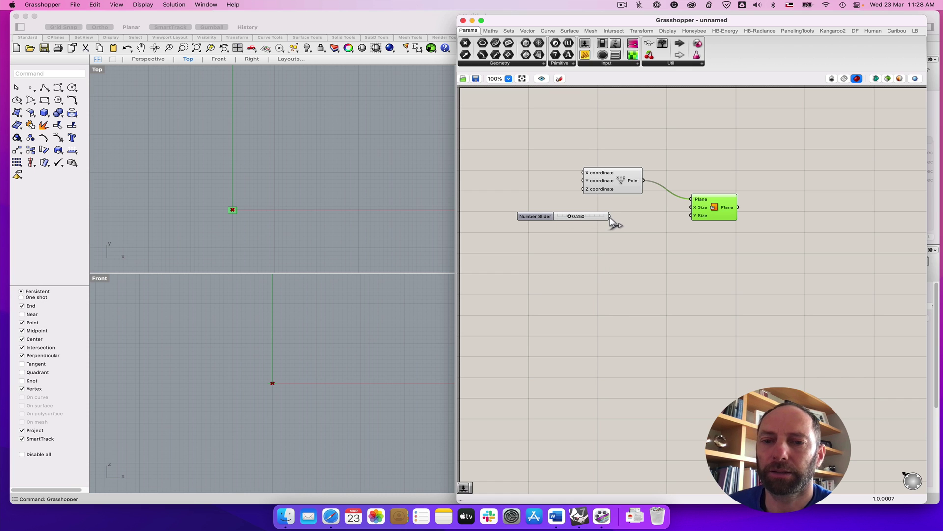
{"action": "left_click_drag", "start_coordinate": [609, 216], "coordinate": [688, 210]}
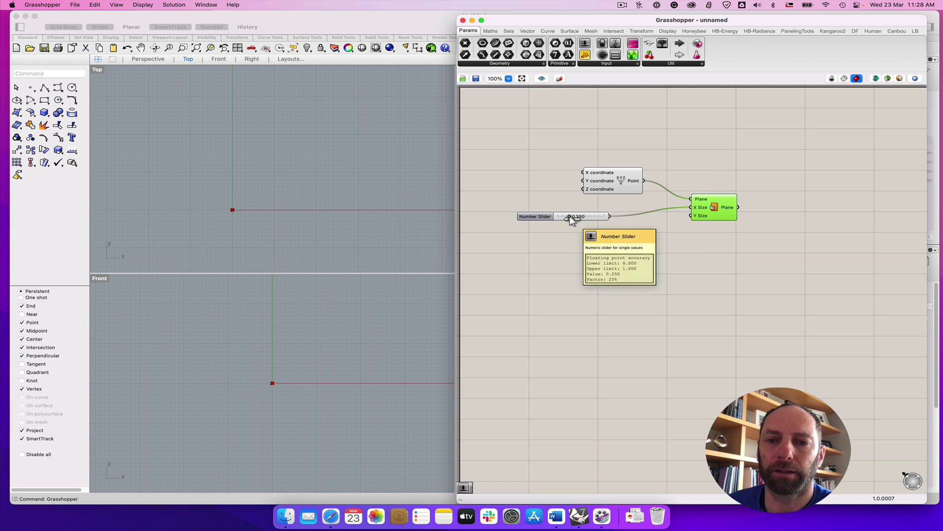
Step: Set the slider to 0.510 while watching the plane preview resize in the Top view
{"action": "left_click_drag", "start_coordinate": [570, 216], "coordinate": [607, 219]}
{"action": "left_click", "coordinate": [600, 217]}
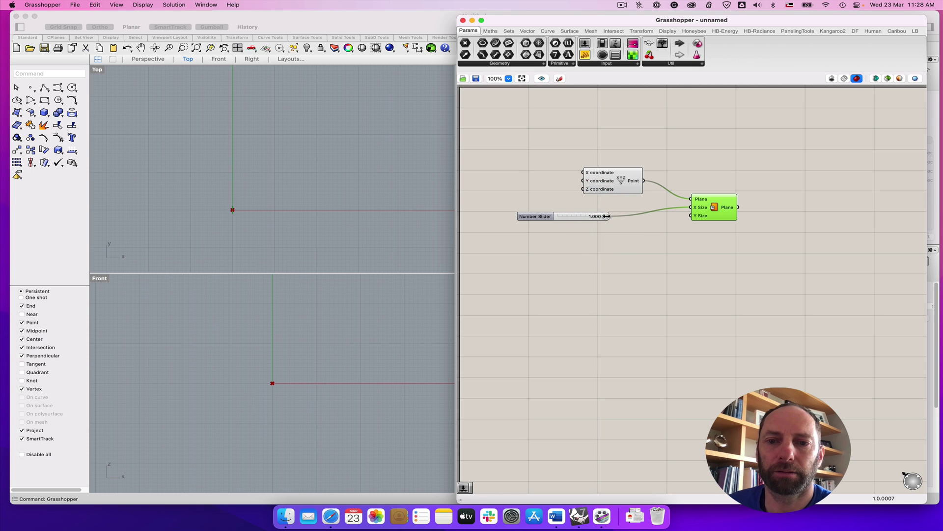
{"action": "left_click", "coordinate": [560, 217]}
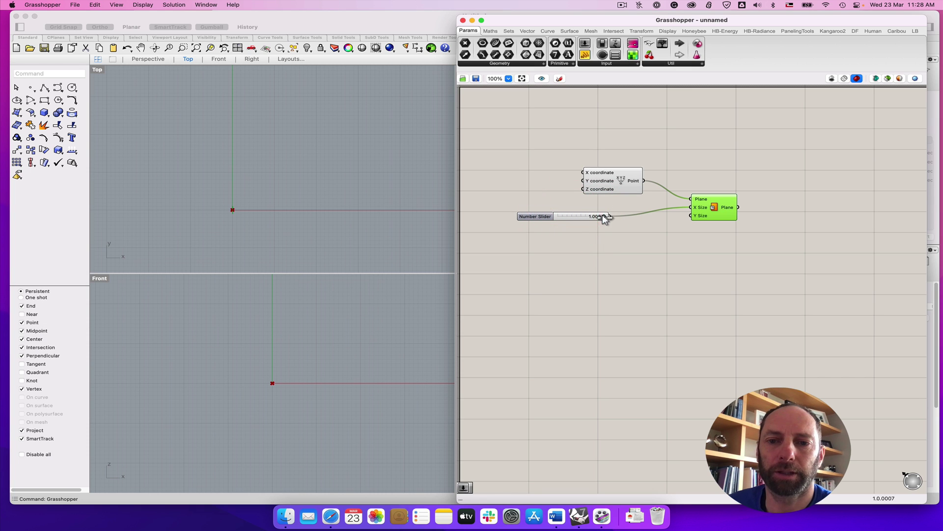
{"action": "left_click_drag", "start_coordinate": [604, 217], "coordinate": [575, 217]}
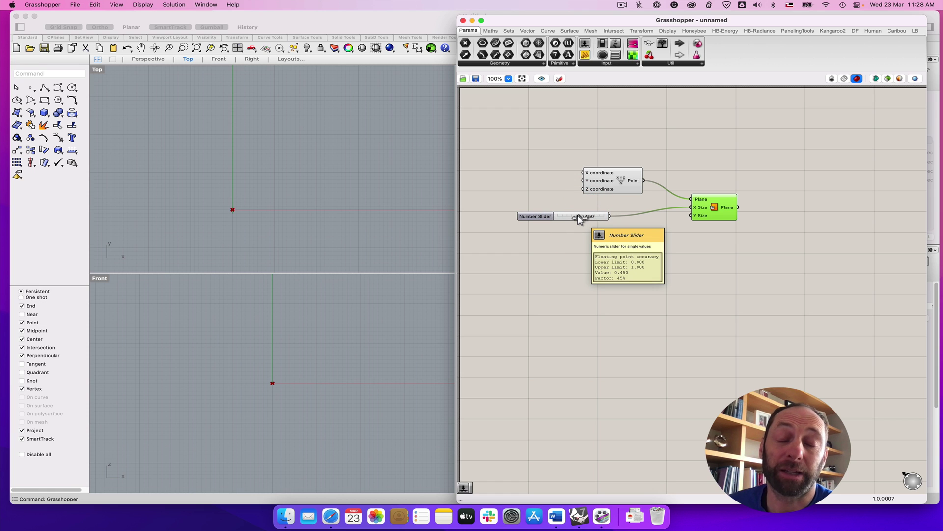
{"action": "right_click_drag", "start_coordinate": [231, 213], "coordinate": [236, 152]}
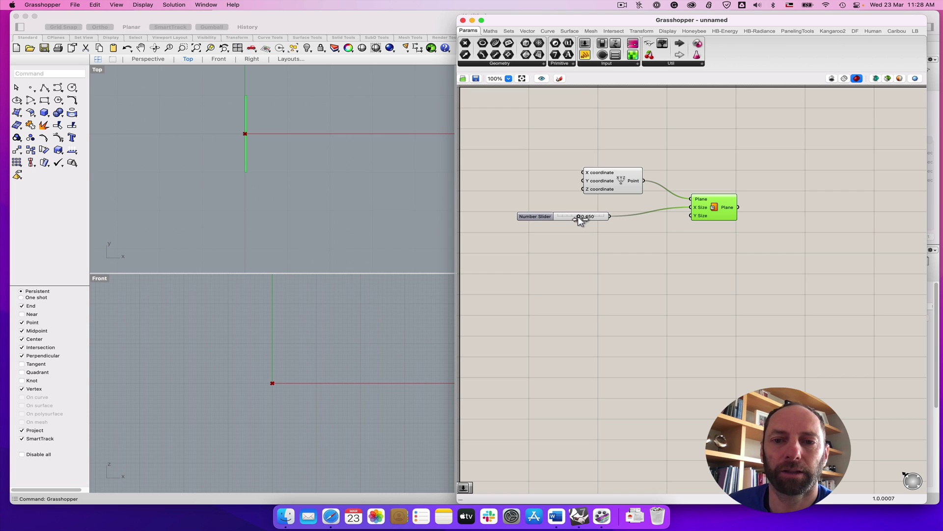
{"action": "mouse_move", "coordinate": [584, 220]}
{"action": "left_mouse_down"}
{"action": "mouse_move", "coordinate": [613, 221]}
{"action": "mouse_move", "coordinate": [573, 218]}
{"action": "left_mouse_up"}
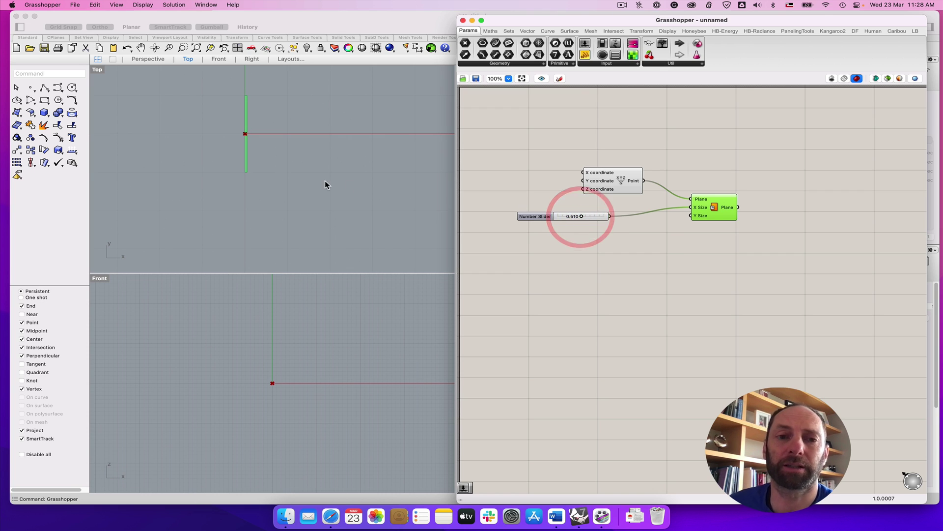
{"action": "scroll", "coordinate": [266, 180], "scroll_direction": "up", "scroll_amount": 3}
{"action": "scroll", "coordinate": [267, 182], "scroll_direction": "down", "scroll_amount": 5}
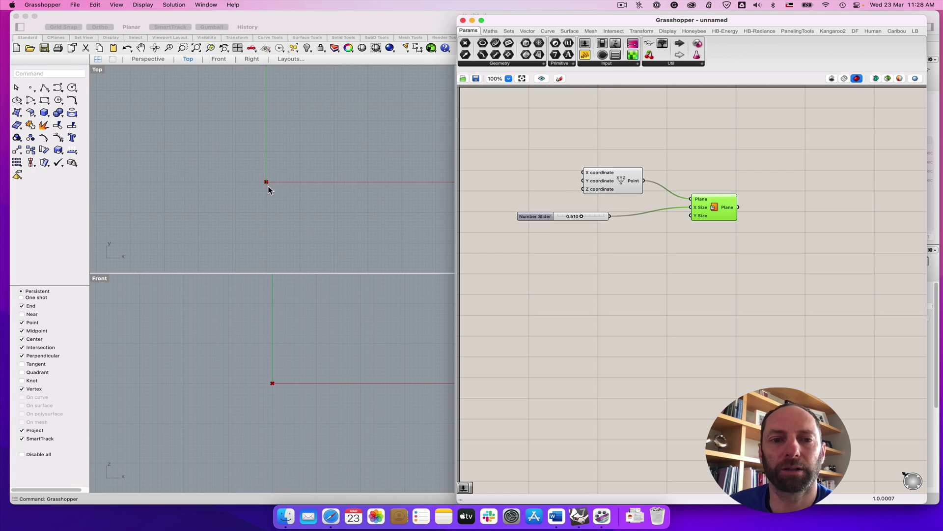
{"action": "scroll", "coordinate": [273, 195], "scroll_direction": "down", "scroll_amount": 3}
{"action": "scroll", "coordinate": [275, 191], "scroll_direction": "up", "scroll_amount": 3}
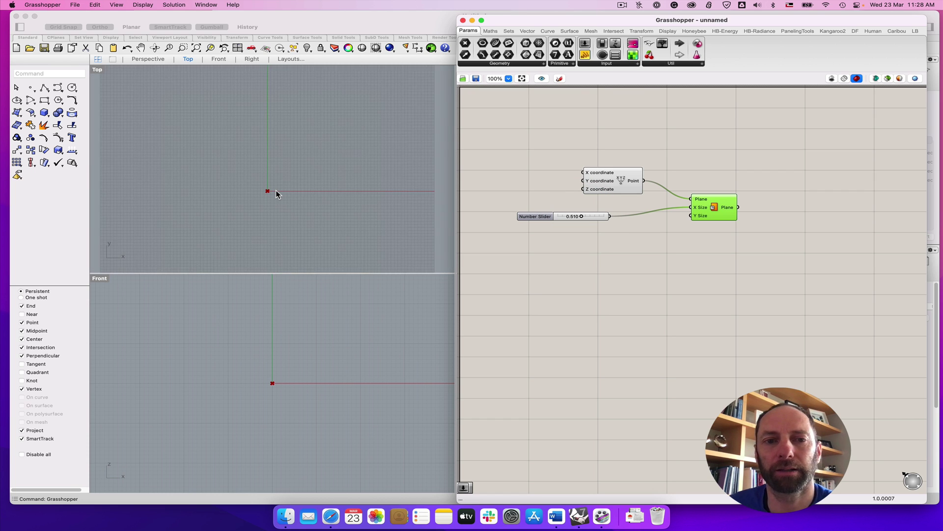
{"action": "scroll", "coordinate": [276, 191], "scroll_direction": "down", "scroll_amount": 1}
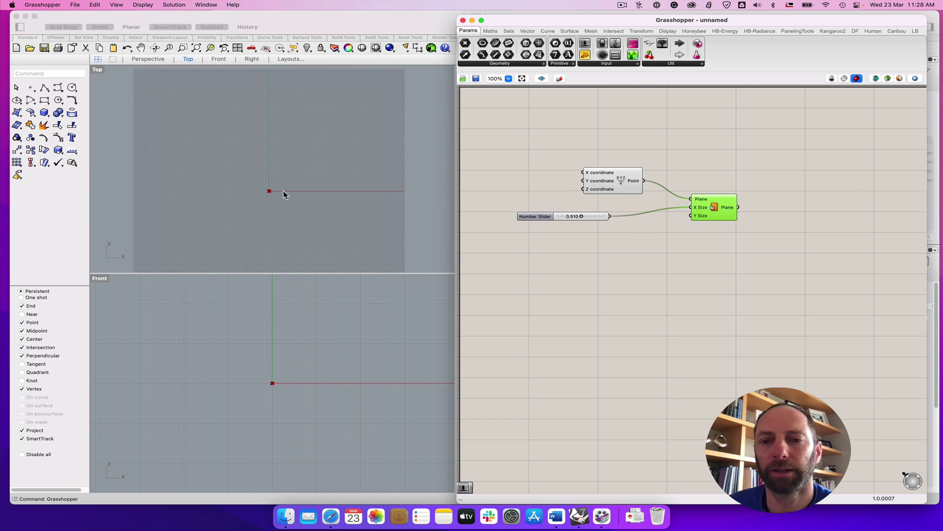
{"action": "left_click", "coordinate": [567, 216]}
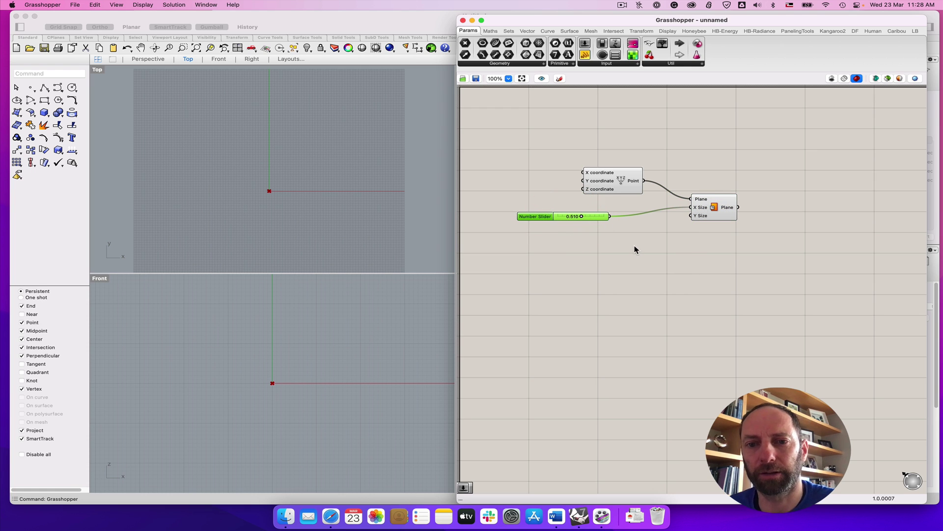
{"action": "left_click", "coordinate": [609, 250]}
{"action": "left_click", "coordinate": [563, 218]}
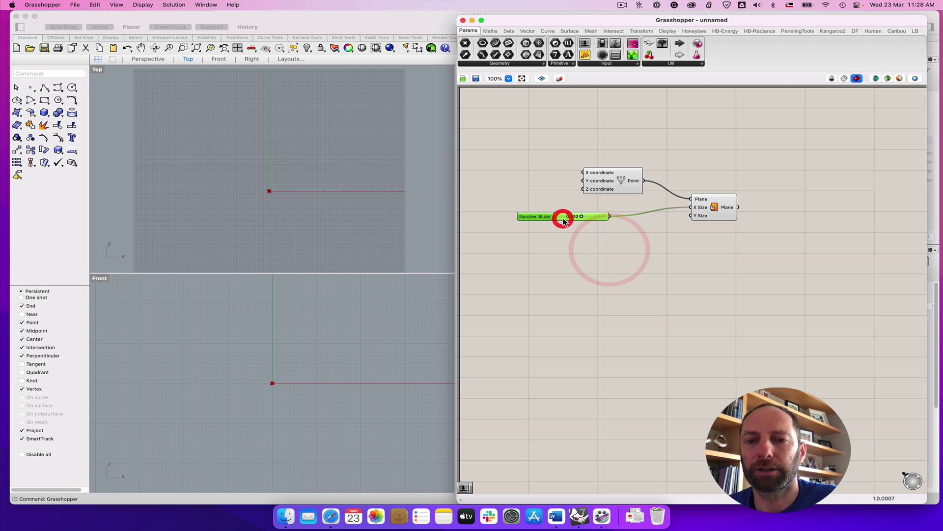
Step: Replace the slider with a 3000-valued Number Slider from canvas search and wire it into X Size
{"action": "key", "text": "Delete"}
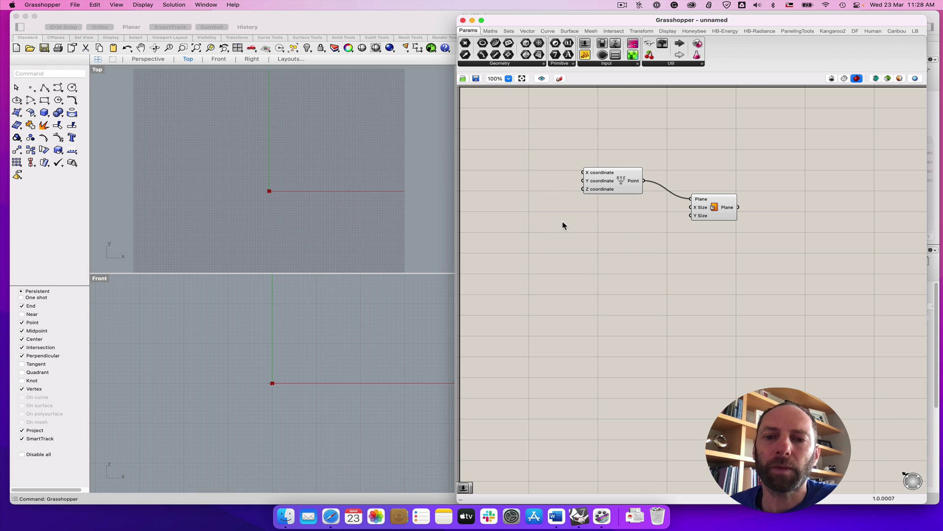
{"action": "double_click", "coordinate": [567, 225]}
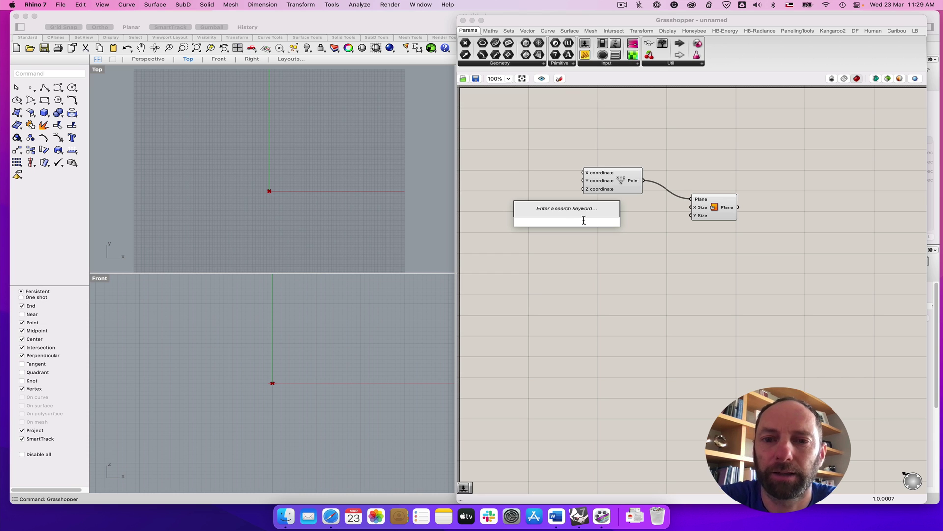
{"action": "type", "text": "3000"}
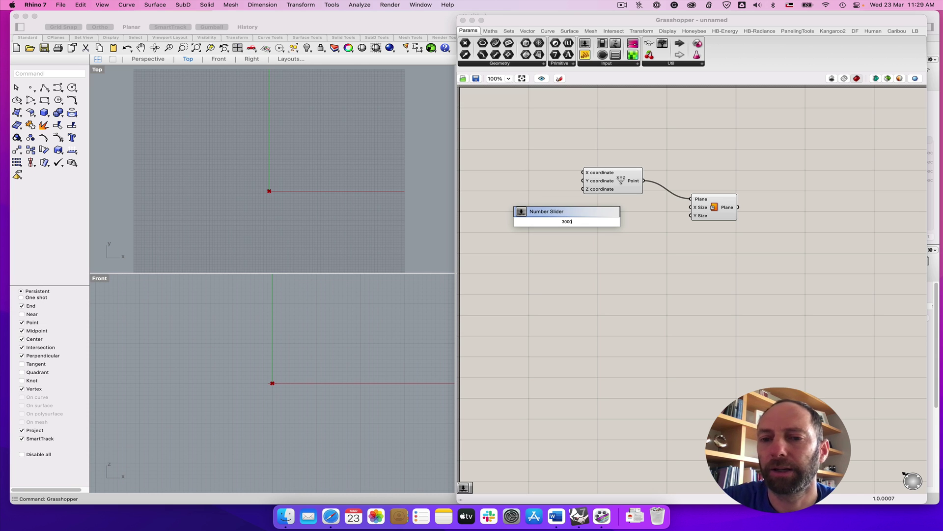
{"action": "key", "text": "Return"}
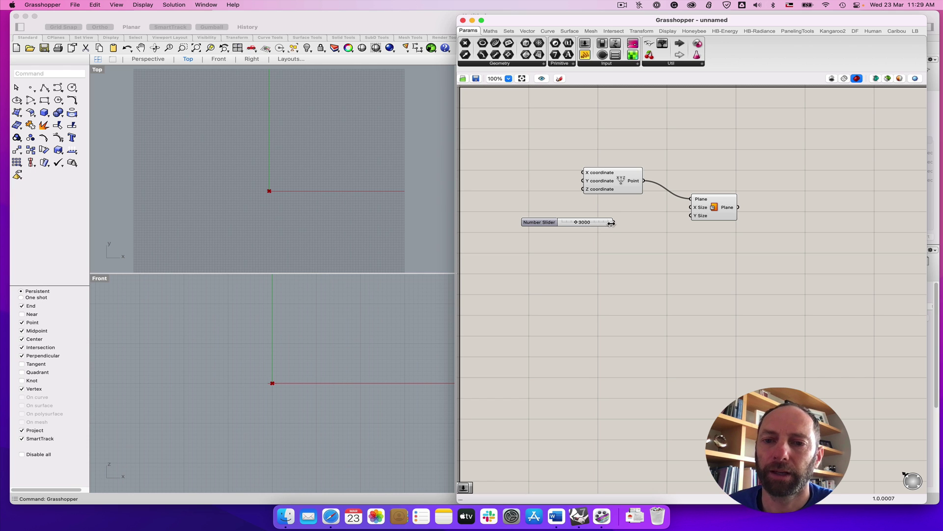
{"action": "left_click_drag", "start_coordinate": [613, 222], "coordinate": [693, 209]}
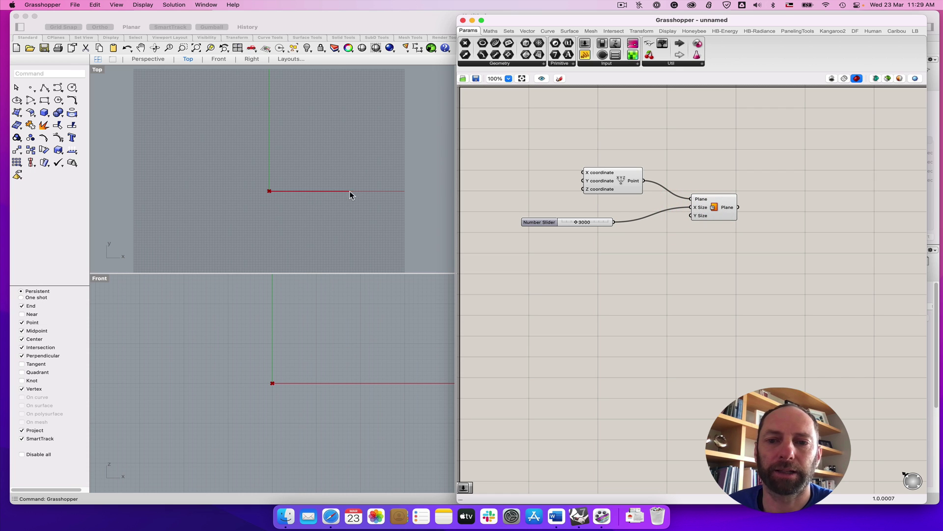
{"action": "left_click_drag", "start_coordinate": [602, 224], "coordinate": [594, 208]}
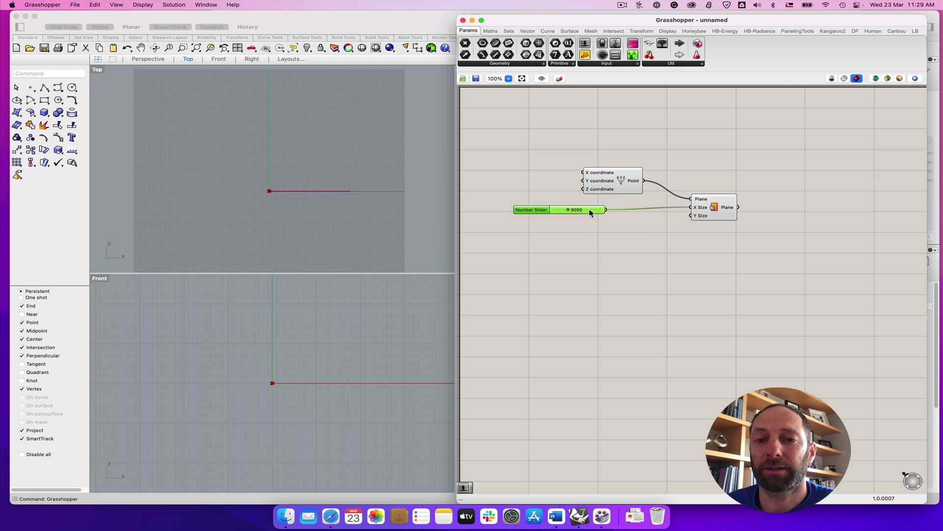
Step: Duplicate the number slider below the first and wire the copy to the plane surface's Y Size
{"action": "left_click", "coordinate": [600, 236]}
{"action": "left_click", "coordinate": [580, 211]}
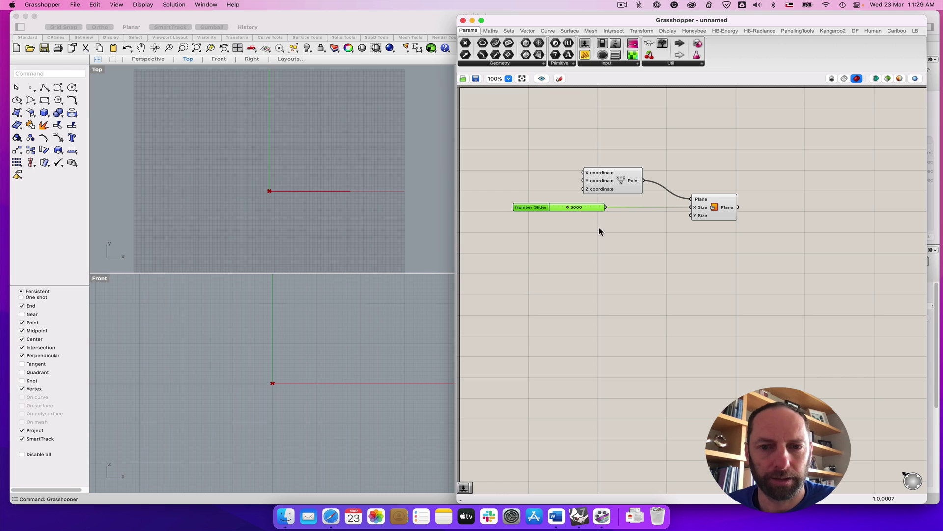
{"action": "left_click", "coordinate": [597, 223]}
{"action": "left_click", "coordinate": [584, 208]}
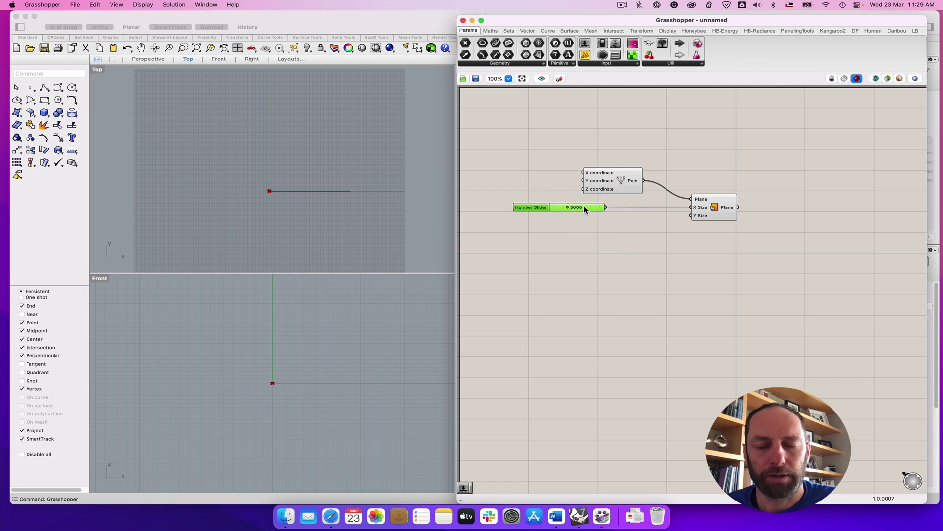
{"action": "left_click_drag", "start_coordinate": [584, 207], "coordinate": [589, 233]}
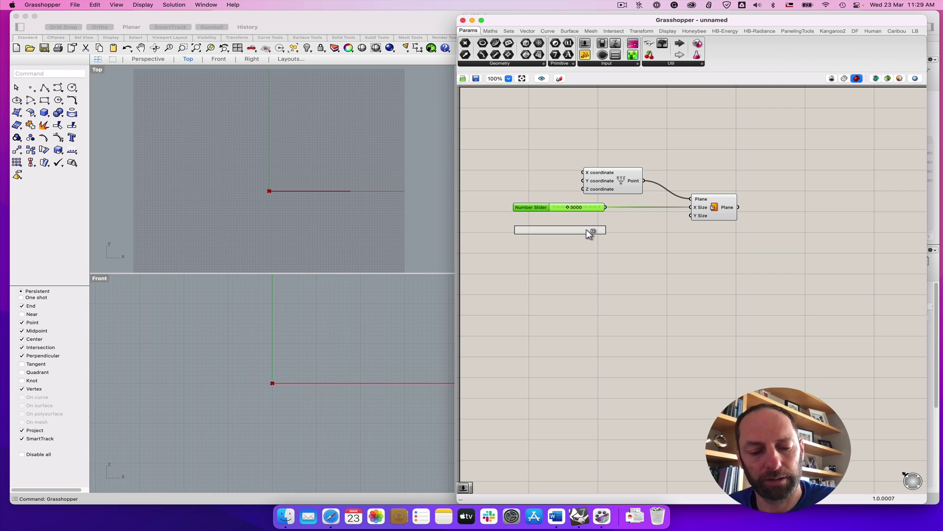
{"action": "left_click_drag", "start_coordinate": [586, 229], "coordinate": [587, 231]}
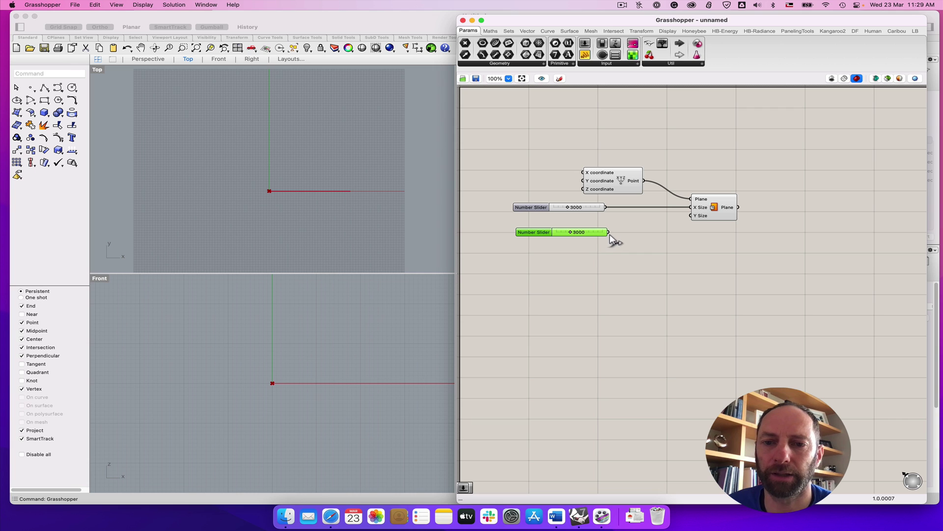
{"action": "left_click_drag", "start_coordinate": [610, 233], "coordinate": [691, 219]}
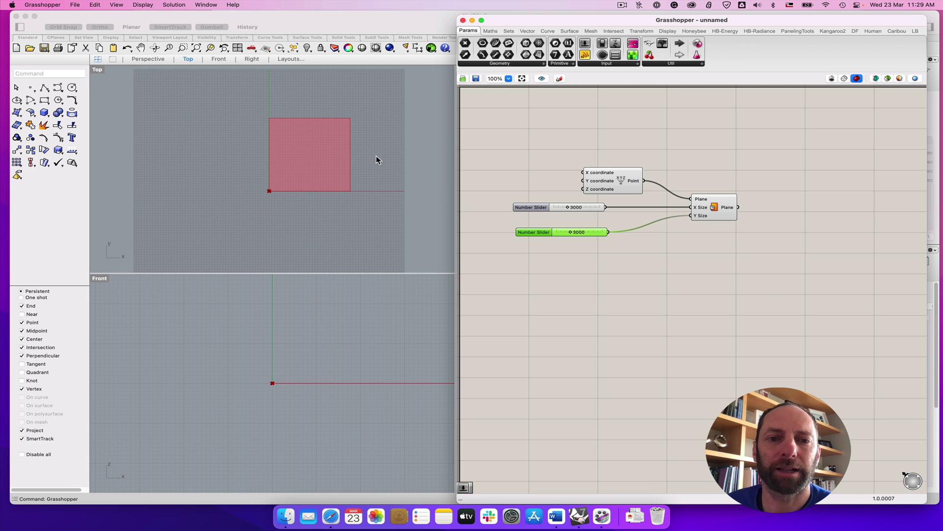
Step: Set the size sliders to 2900 for X Size and 5400 for Y Size
{"action": "right_click_drag", "start_coordinate": [376, 160], "coordinate": [347, 176]}
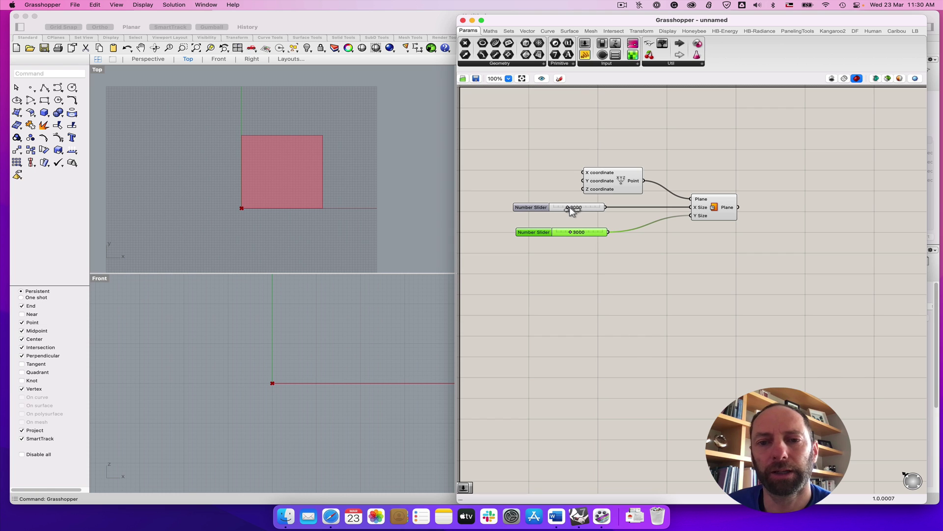
{"action": "left_click_drag", "start_coordinate": [569, 207], "coordinate": [571, 232]}
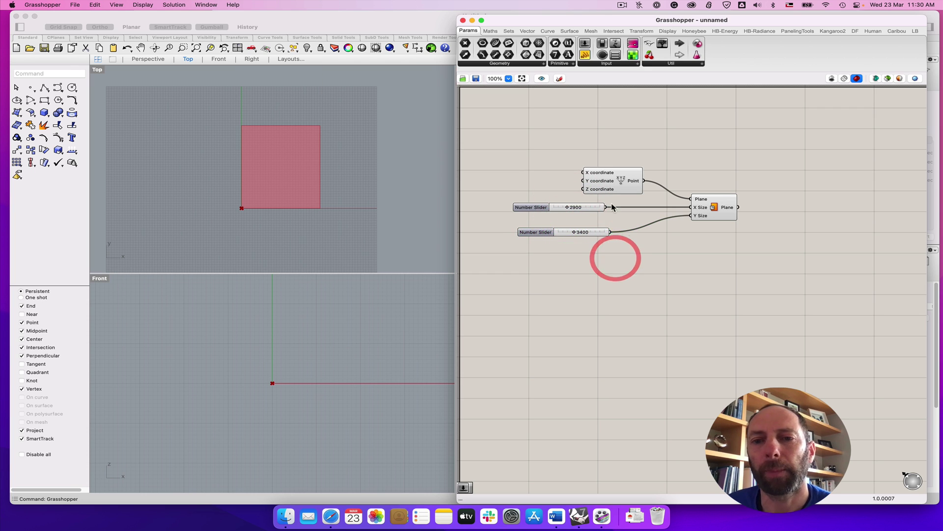
{"action": "left_click_drag", "start_coordinate": [614, 181], "coordinate": [558, 163]}
Step: Move the Construct Point component up and left of the Plane Surface, then return to Rhino
{"action": "left_click", "coordinate": [559, 162]}
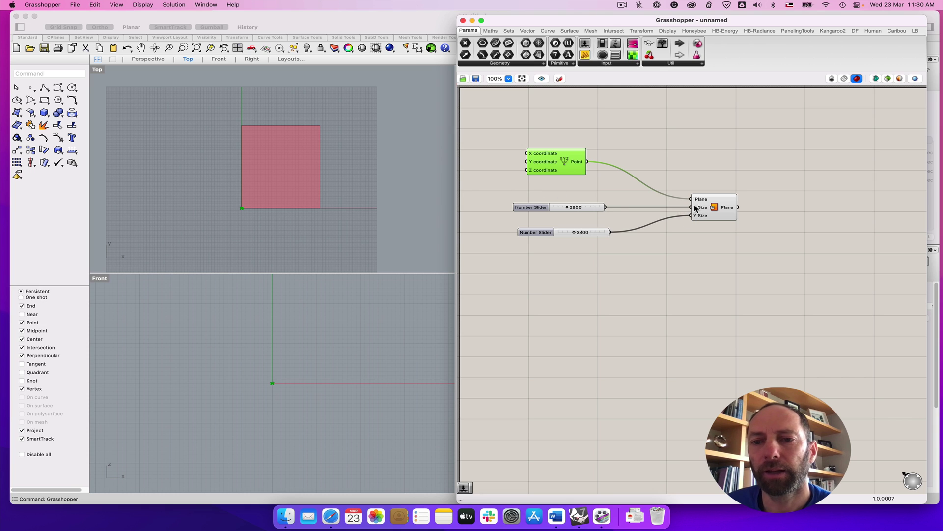
{"action": "left_click", "coordinate": [716, 207]}
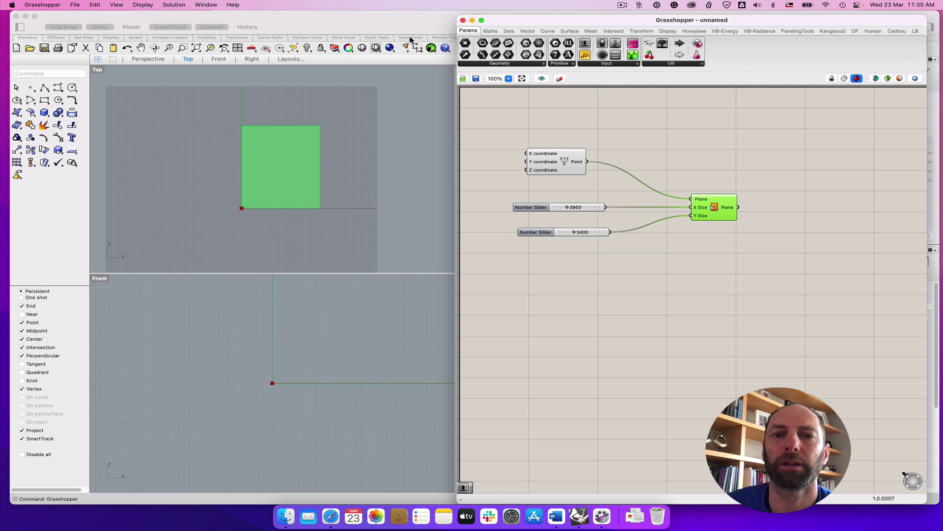
{"action": "left_click", "coordinate": [324, 26]}
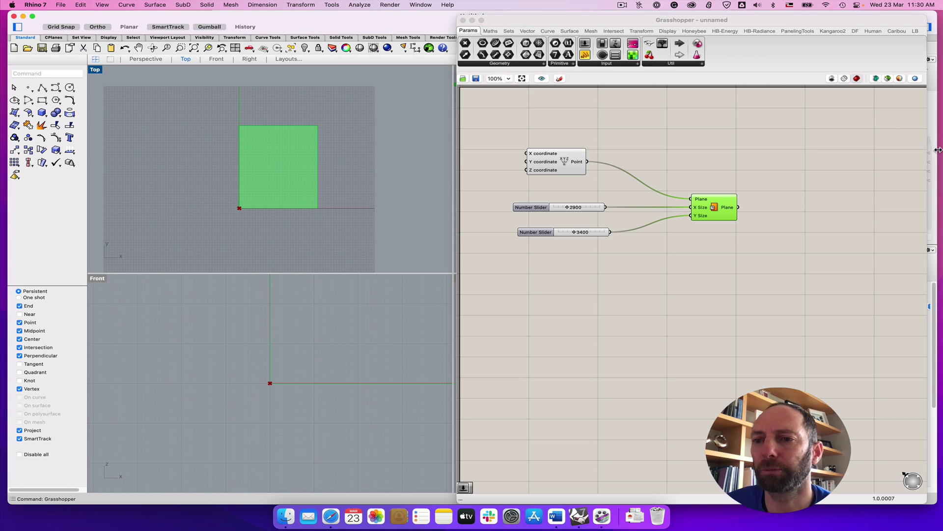
Step: Resize the Rhino window to show four viewports and orbit the Perspective view around the surface
{"action": "left_click_drag", "start_coordinate": [939, 150], "coordinate": [593, 167]}
{"action": "left_click", "coordinate": [353, 189]}
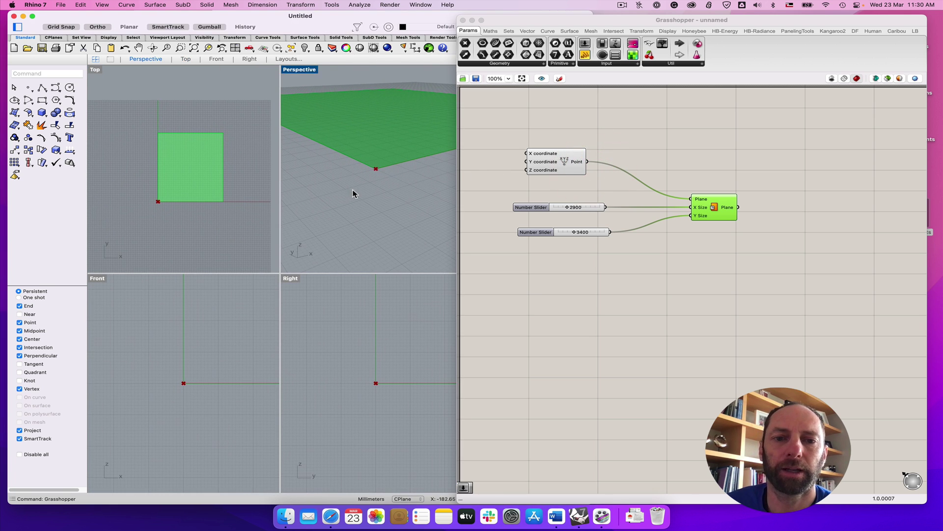
{"action": "right_click_drag", "start_coordinate": [352, 190], "coordinate": [368, 223]}
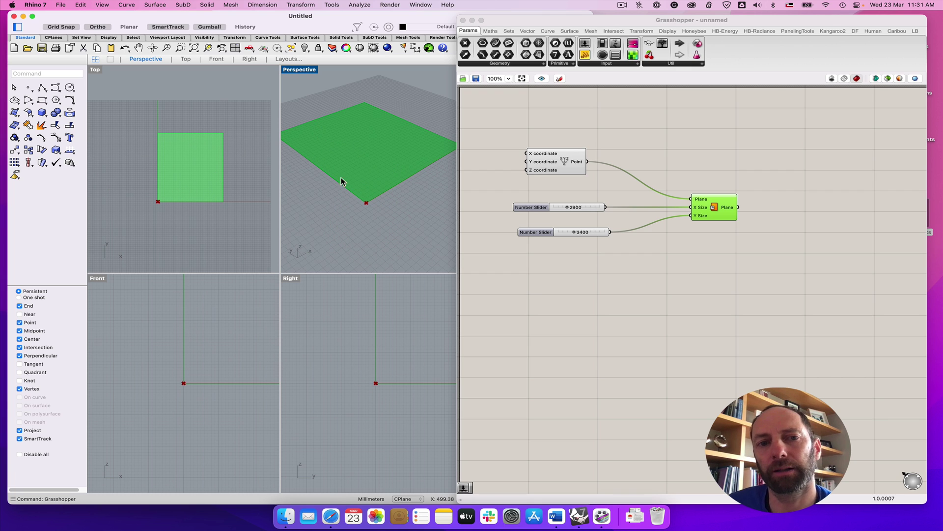
Step: Nudge the Plane Surface component into a tidier position on the Grasshopper canvas
{"action": "left_click_drag", "start_coordinate": [717, 209], "coordinate": [707, 197]}
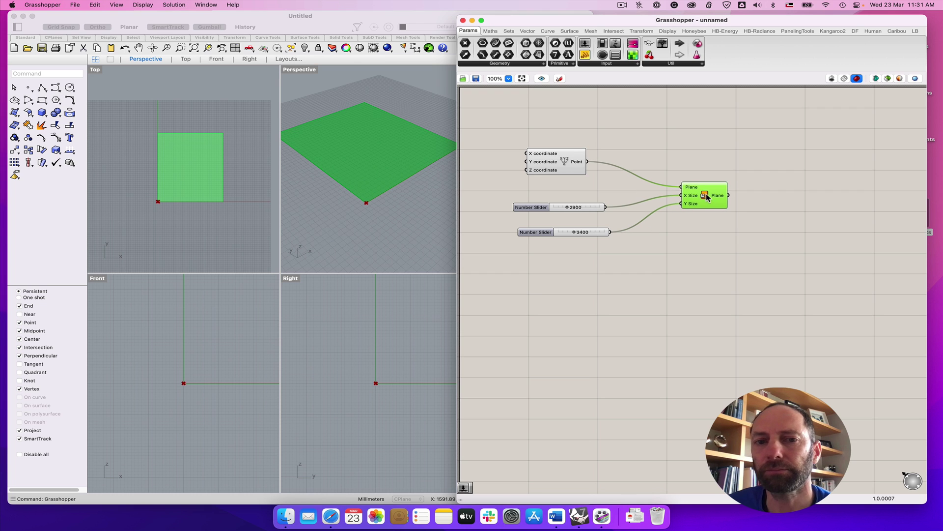
{"action": "left_click", "coordinate": [706, 194]}
{"action": "left_click", "coordinate": [711, 219]}
{"action": "left_click", "coordinate": [697, 195]}
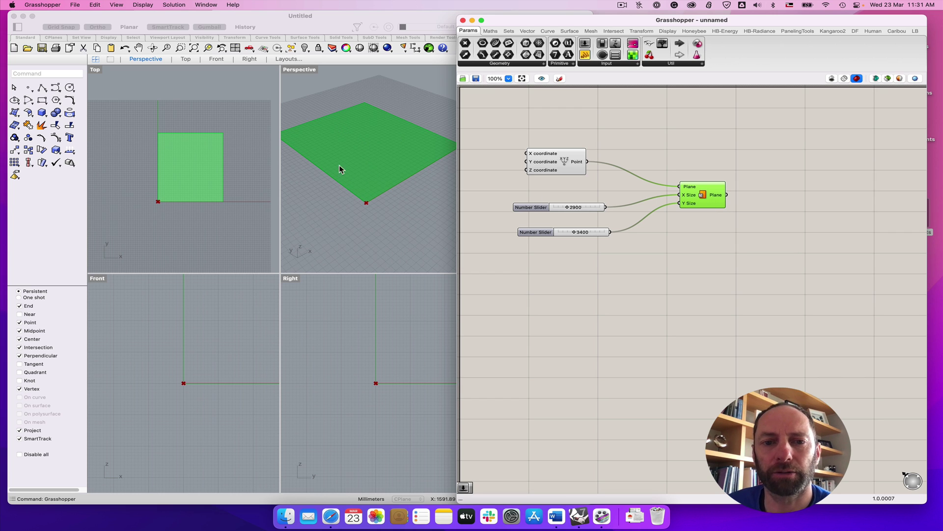
{"action": "left_click_drag", "start_coordinate": [706, 192], "coordinate": [709, 195]}
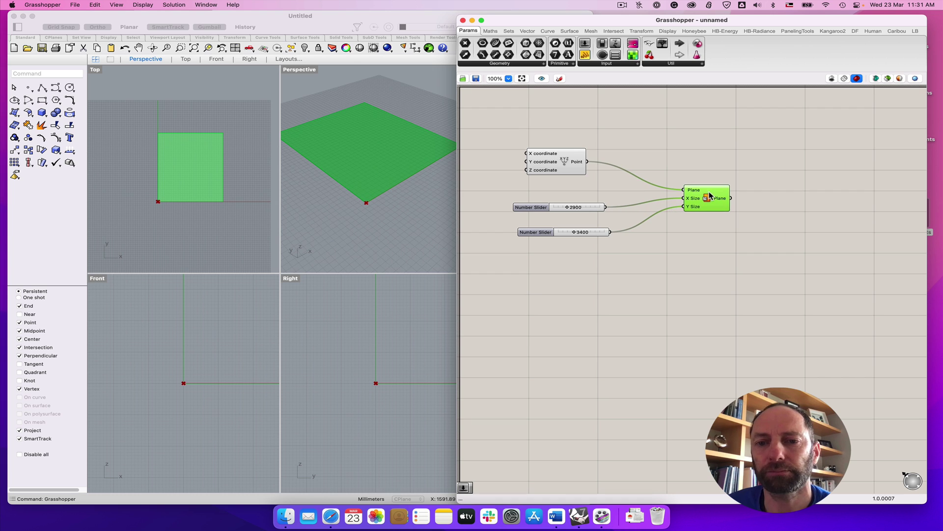
{"action": "left_click", "coordinate": [716, 242]}
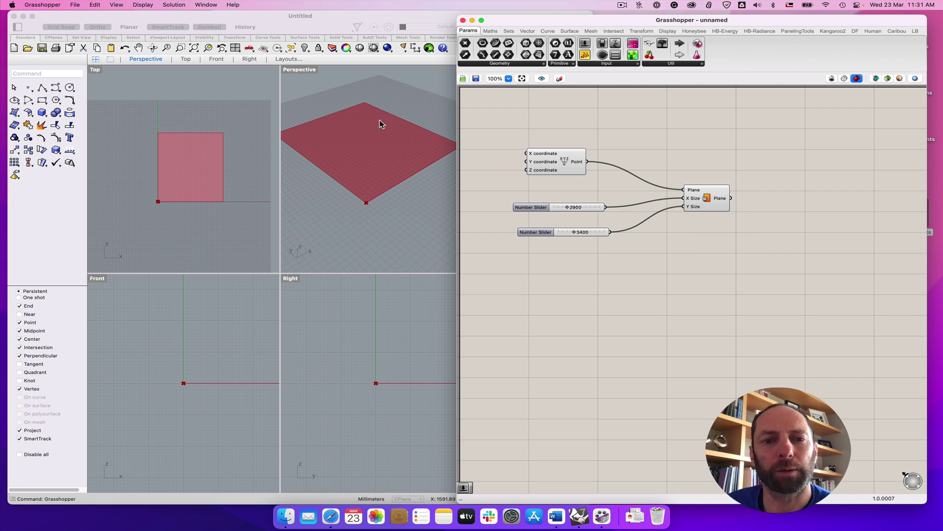
Step: Add an Extrude component via canvas search 'ex' and place it right of the Plane Surface
{"action": "double_click", "coordinate": [777, 222]}
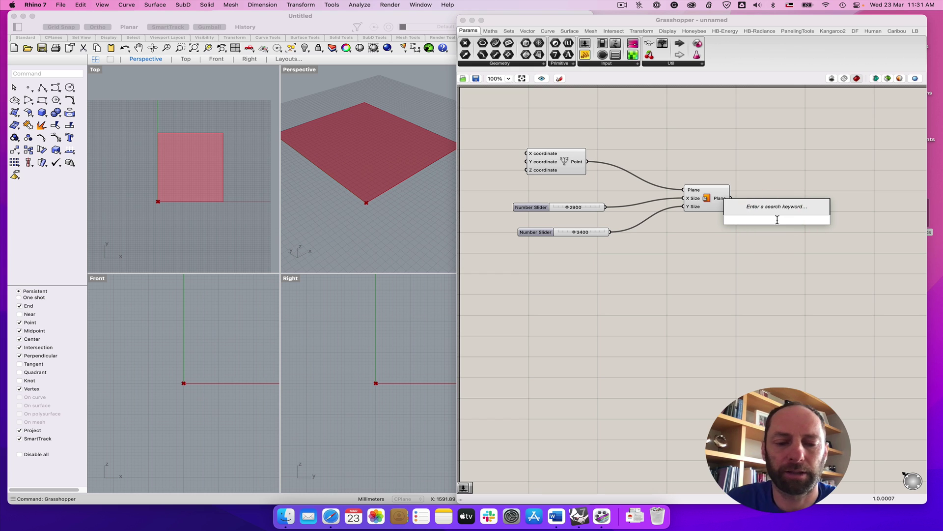
{"action": "type", "text": "ex"}
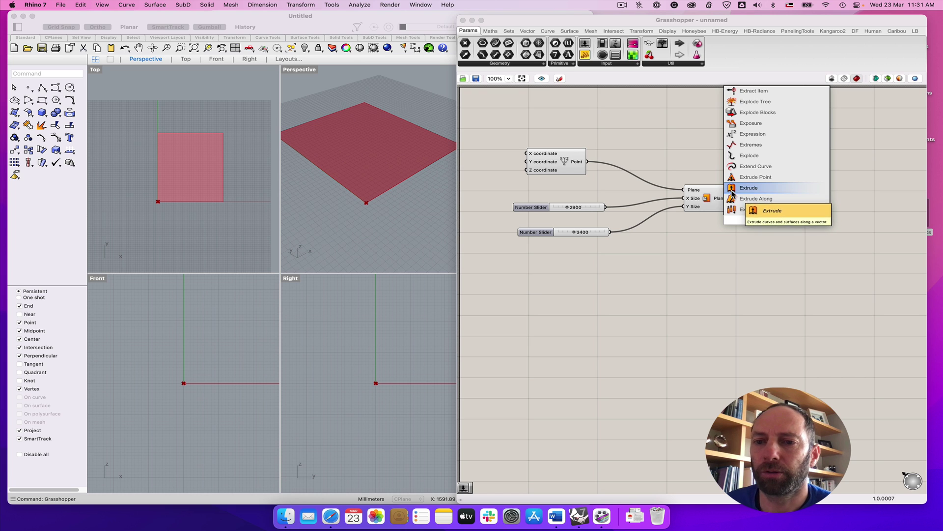
{"action": "left_click", "coordinate": [748, 187]}
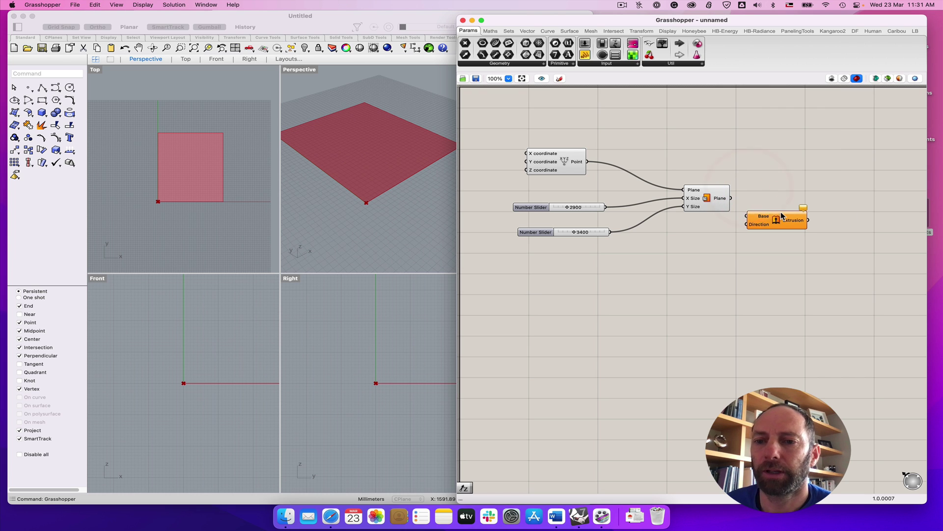
{"action": "left_click_drag", "start_coordinate": [782, 215], "coordinate": [796, 212]}
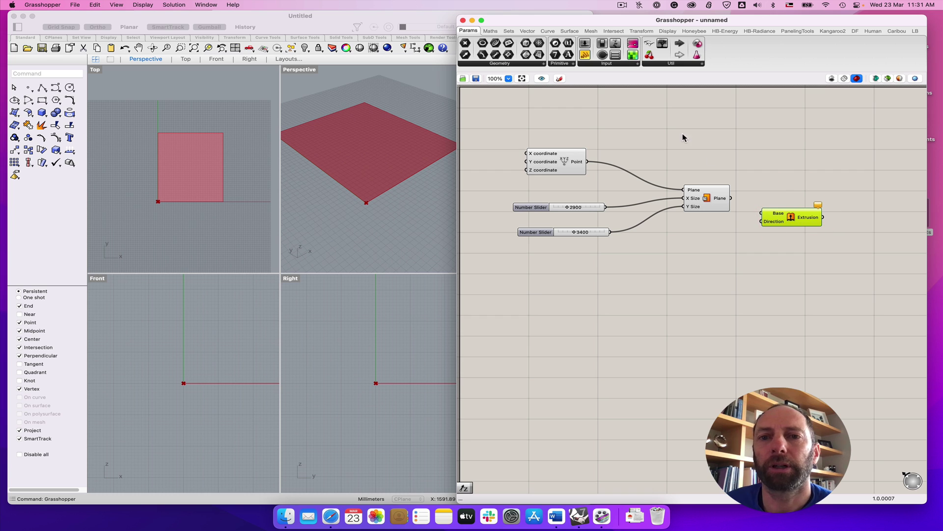
Step: Drag an Exceptions component from the Util panel onto the top of the canvas
{"action": "left_click", "coordinate": [649, 44]}
{"action": "left_click_drag", "start_coordinate": [649, 44], "coordinate": [658, 97]}
{"action": "left_click", "coordinate": [656, 96]}
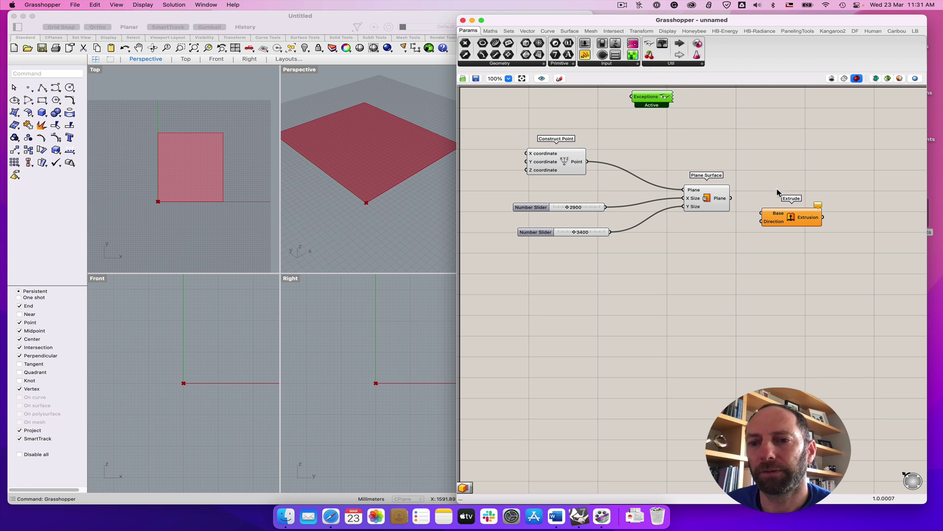
Step: Wire the Plane Surface output into Extrude's Base input
{"action": "left_click_drag", "start_coordinate": [773, 218], "coordinate": [779, 222]}
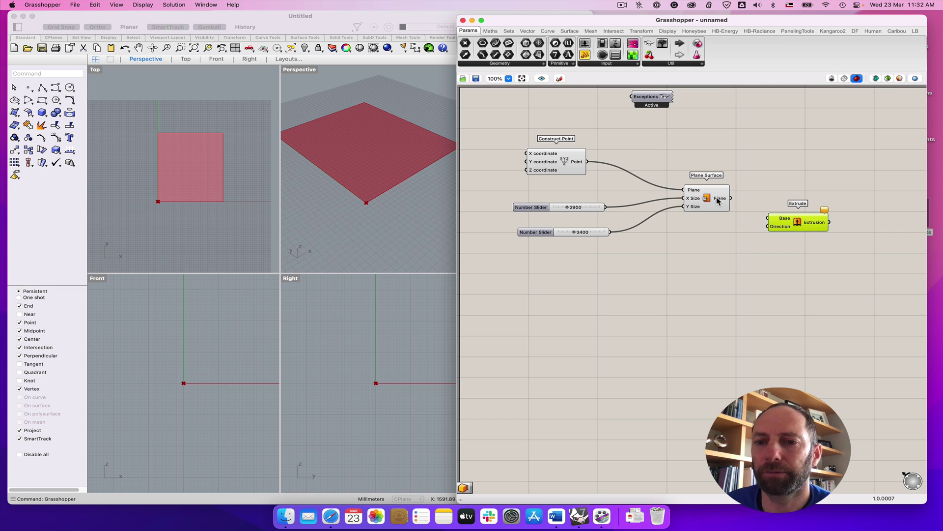
{"action": "left_click_drag", "start_coordinate": [731, 198], "coordinate": [787, 234]}
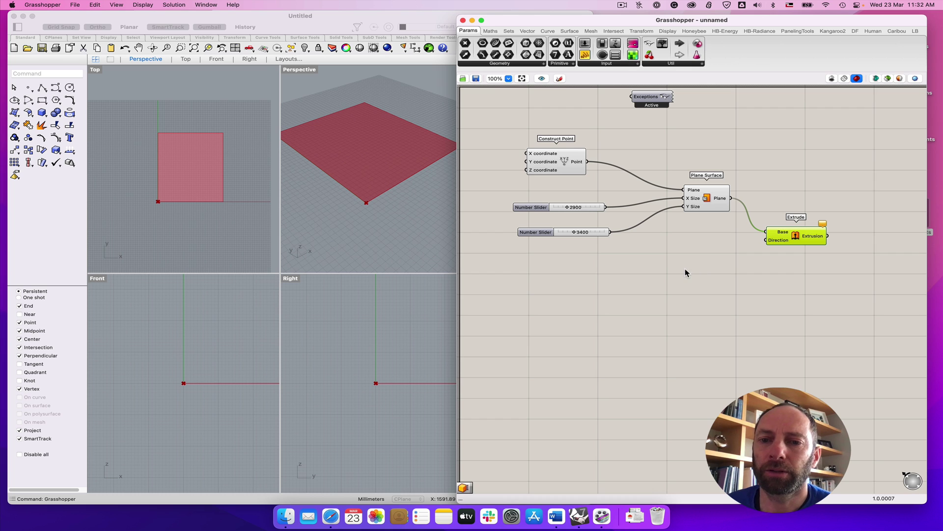
{"action": "left_click", "coordinate": [612, 275]}
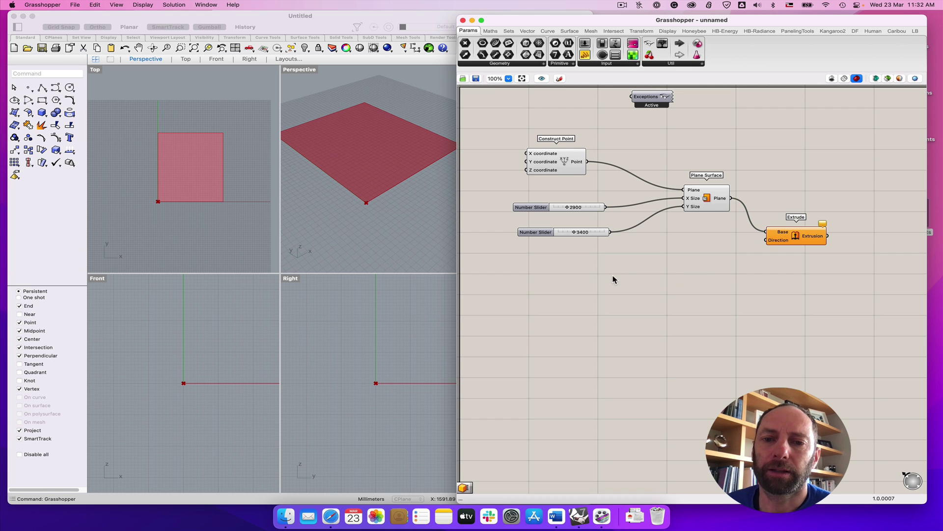
{"action": "left_click", "coordinate": [564, 235]}
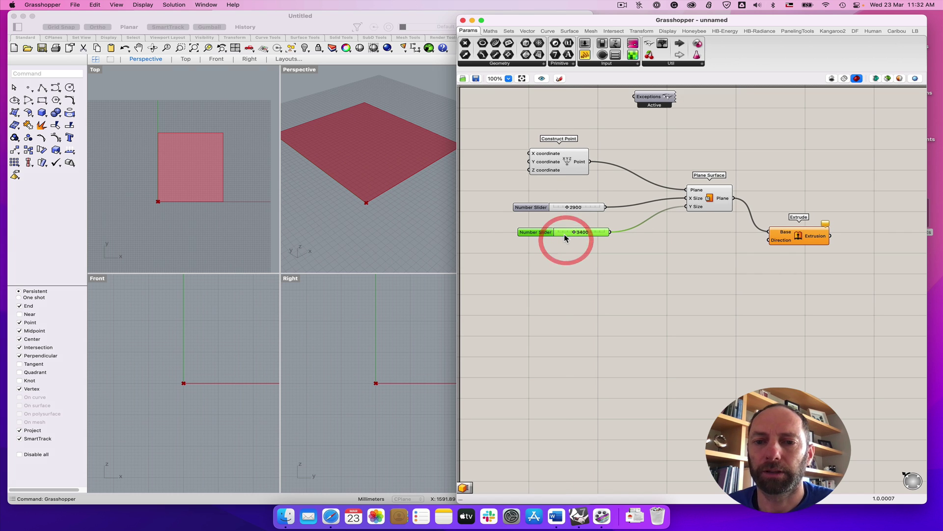
Step: Copy the lower slider into a third 3400 slider and wire it to Extrude's Direction input
{"action": "left_click_drag", "start_coordinate": [563, 236], "coordinate": [569, 274]}
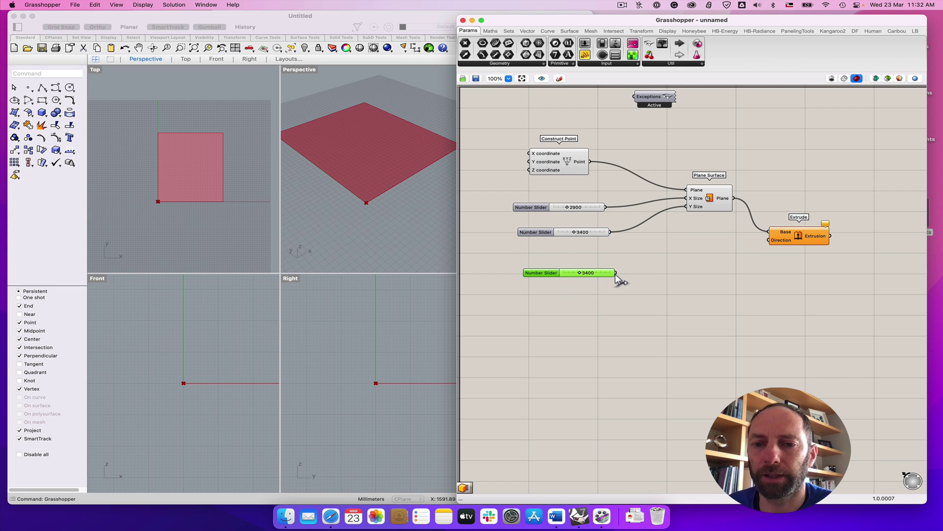
{"action": "left_click_drag", "start_coordinate": [615, 273], "coordinate": [769, 241]}
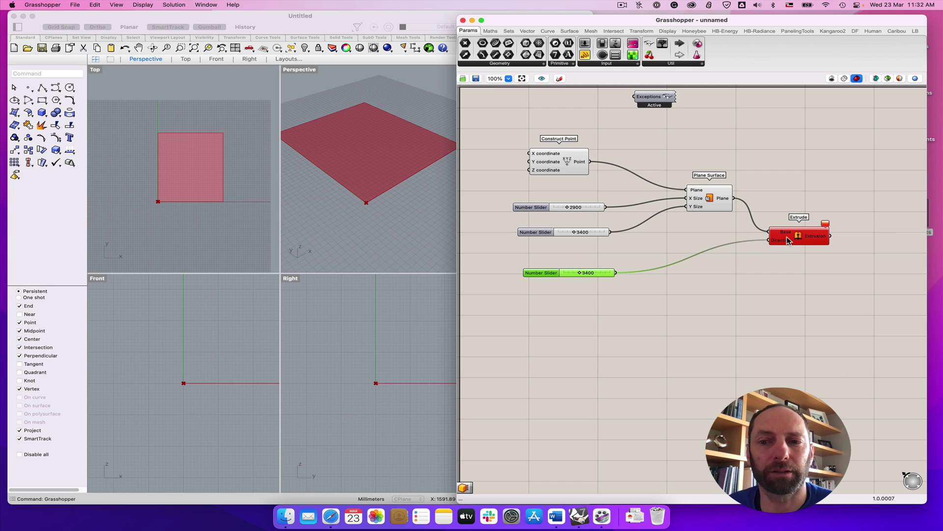
{"action": "left_click", "coordinate": [763, 256]}
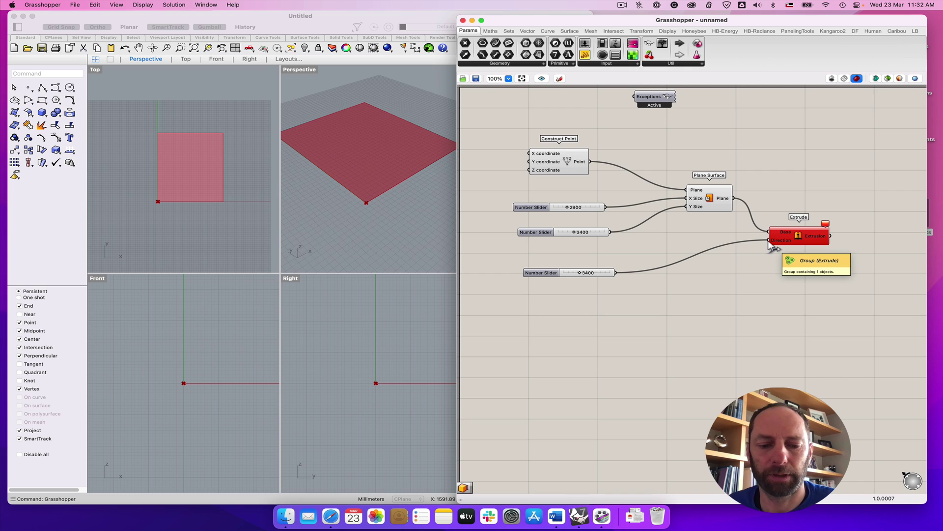
{"action": "left_click_drag", "start_coordinate": [769, 241], "coordinate": [775, 248], "text": "ctrl"}
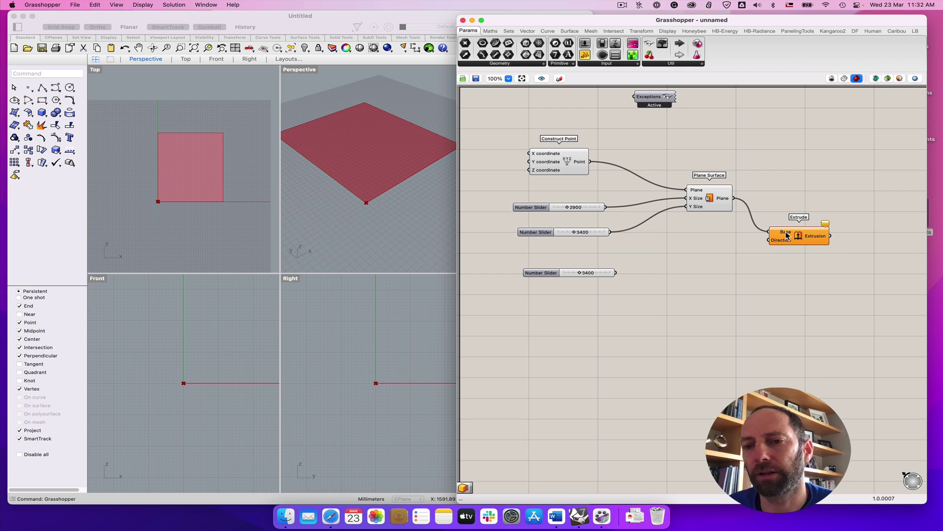
{"action": "mouse_move", "coordinate": [788, 239]}
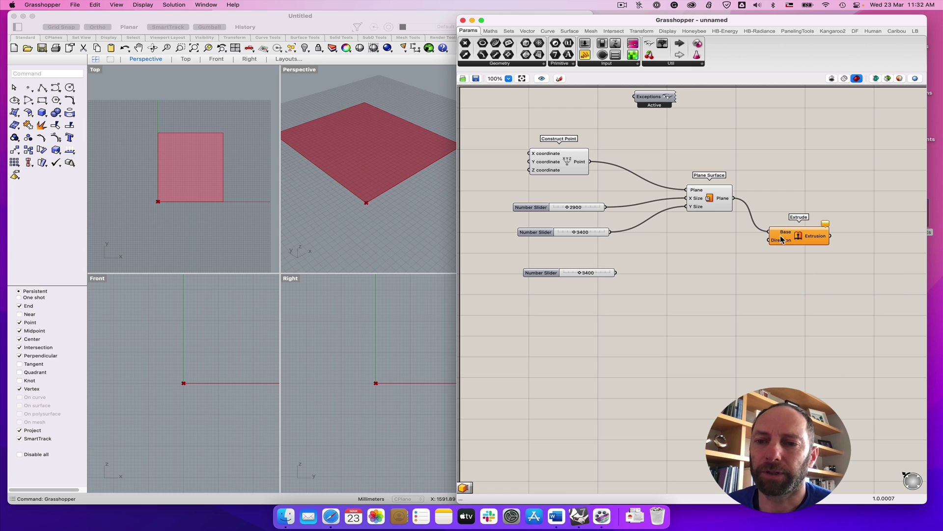
{"action": "left_click_drag", "start_coordinate": [615, 272], "coordinate": [769, 240]}
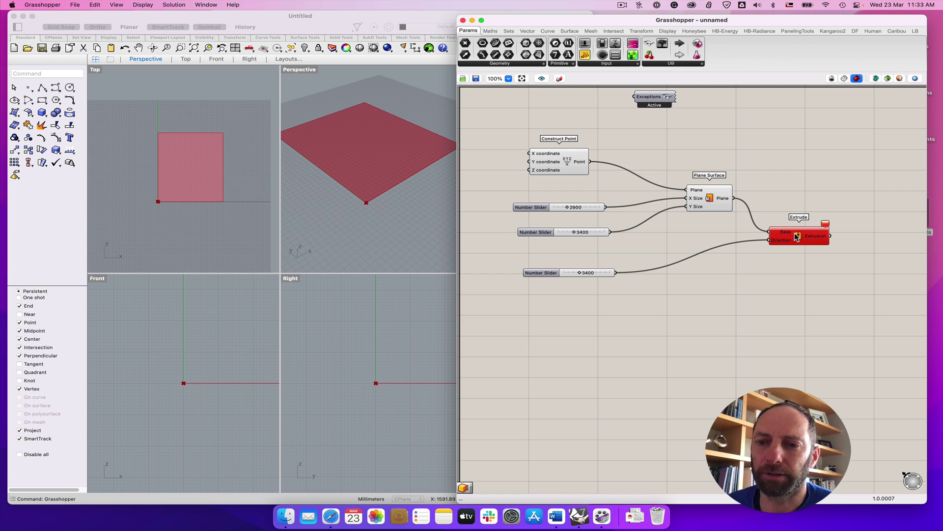
{"action": "left_click_drag", "start_coordinate": [797, 237], "coordinate": [793, 236]}
{"action": "left_click", "coordinate": [762, 267]}
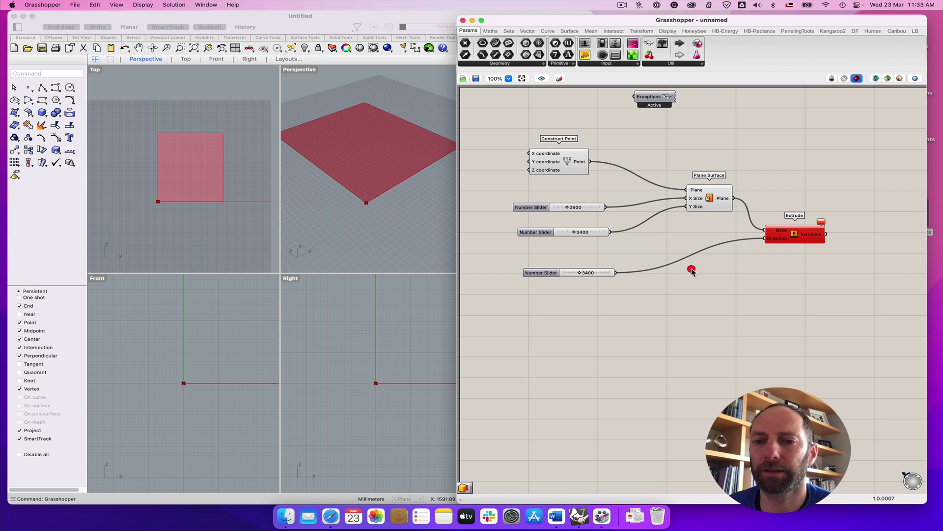
Step: Add a Unit Z component fed by the 3400 slider and connect it to Extrude's Direction
{"action": "double_click", "coordinate": [691, 267]}
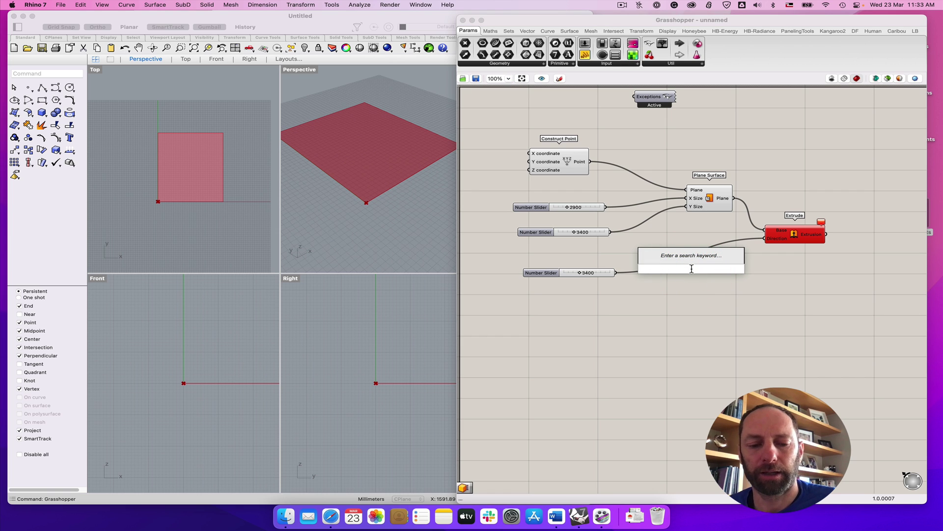
{"action": "type", "text": "z"}
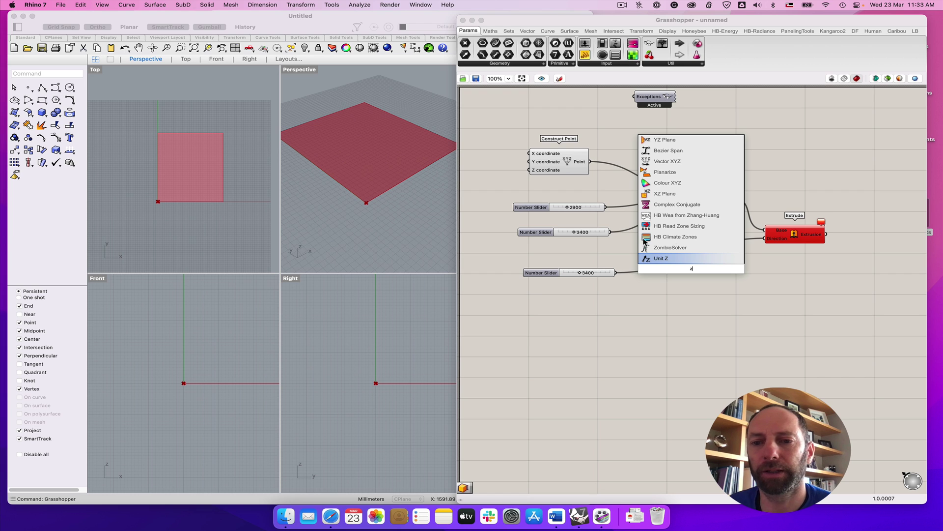
{"action": "left_click", "coordinate": [660, 259]}
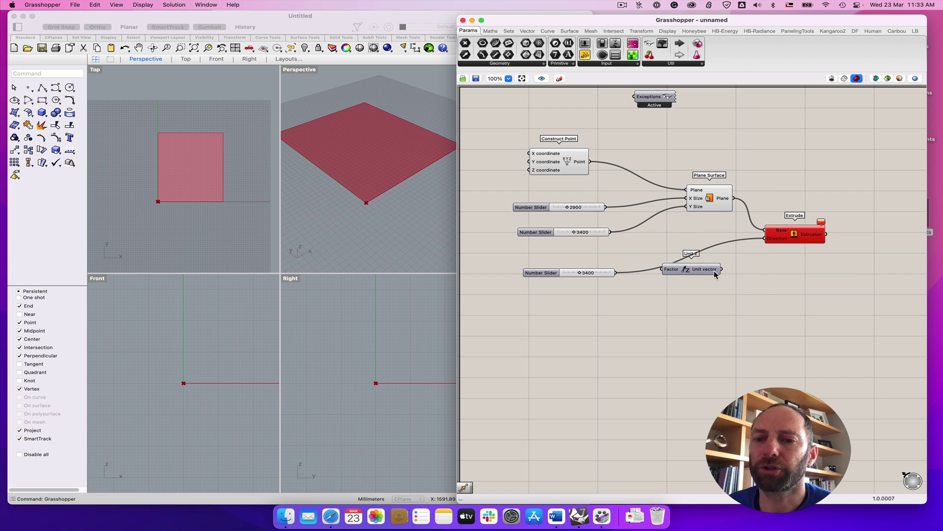
{"action": "left_click_drag", "start_coordinate": [711, 273], "coordinate": [705, 246]}
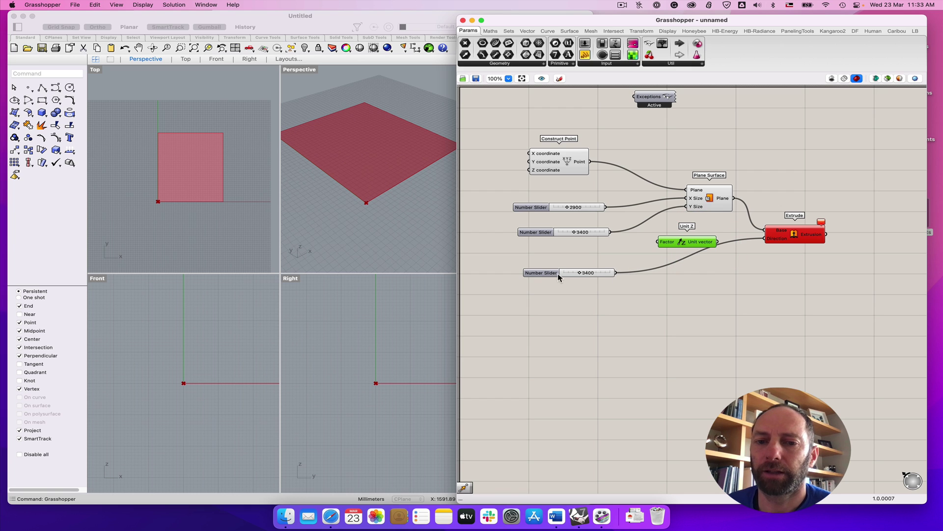
{"action": "left_click_drag", "start_coordinate": [615, 272], "coordinate": [659, 243]}
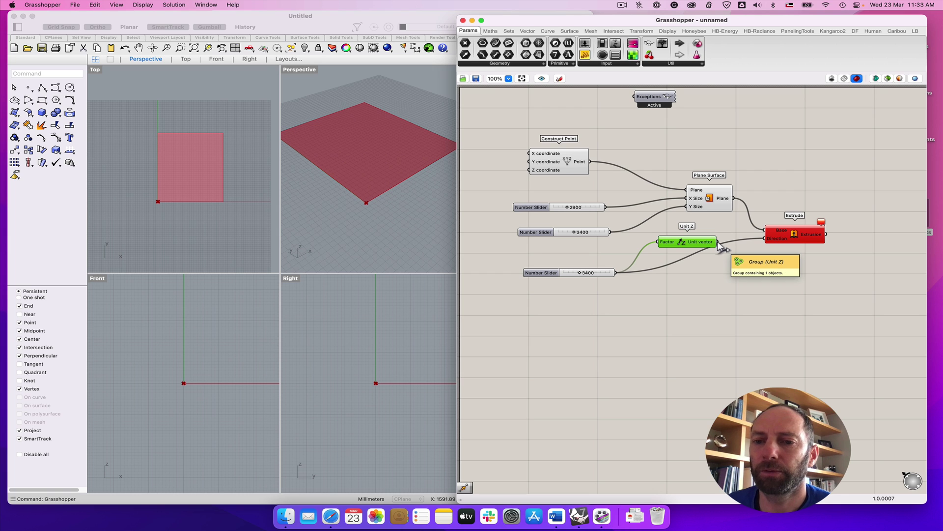
{"action": "left_click_drag", "start_coordinate": [718, 242], "coordinate": [765, 238]}
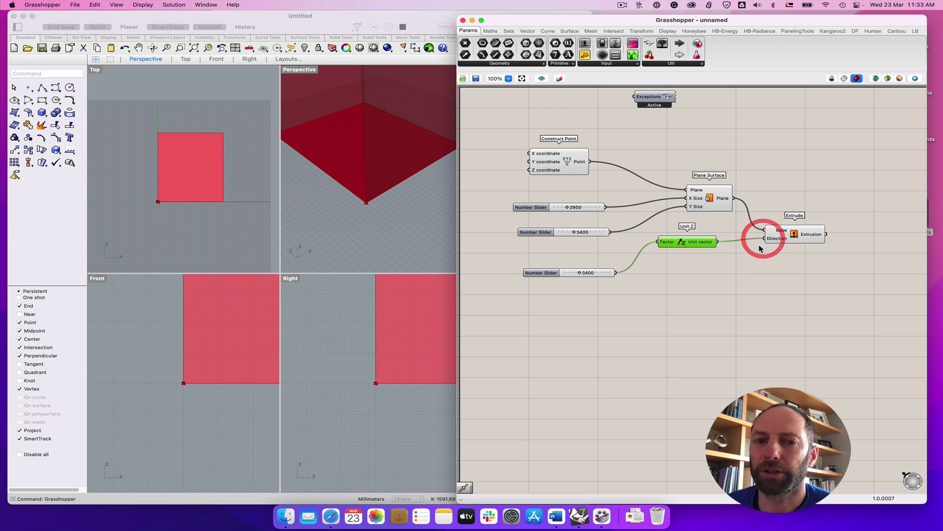
Step: Set the box height slider to 3000 and lengthen the base's Y Size to 4000
{"action": "scroll", "coordinate": [363, 219], "scroll_direction": "down", "scroll_amount": 3}
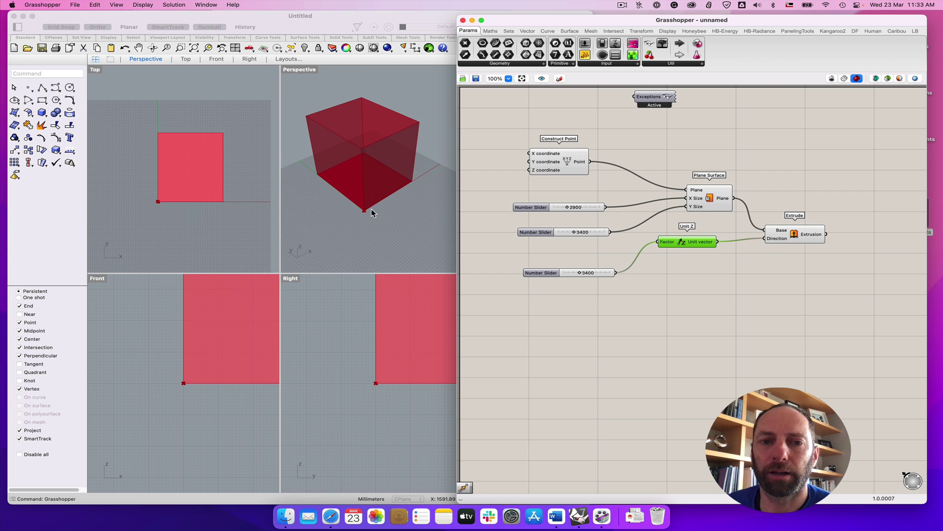
{"action": "mouse_move", "coordinate": [370, 210]}
{"action": "right_mouse_down"}
{"action": "mouse_move", "coordinate": [376, 200]}
{"action": "mouse_move", "coordinate": [367, 199]}
{"action": "right_mouse_up"}
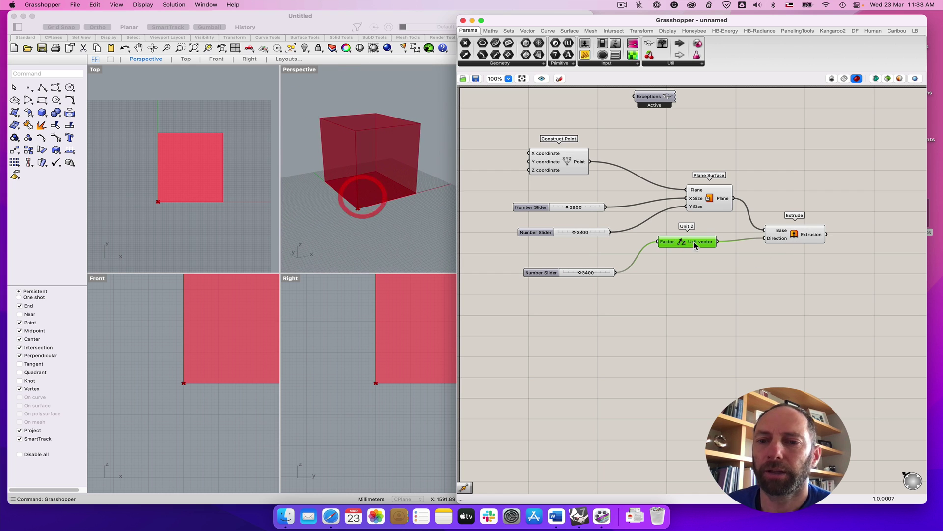
{"action": "left_click_drag", "start_coordinate": [704, 240], "coordinate": [708, 244]}
{"action": "left_click", "coordinate": [785, 232]}
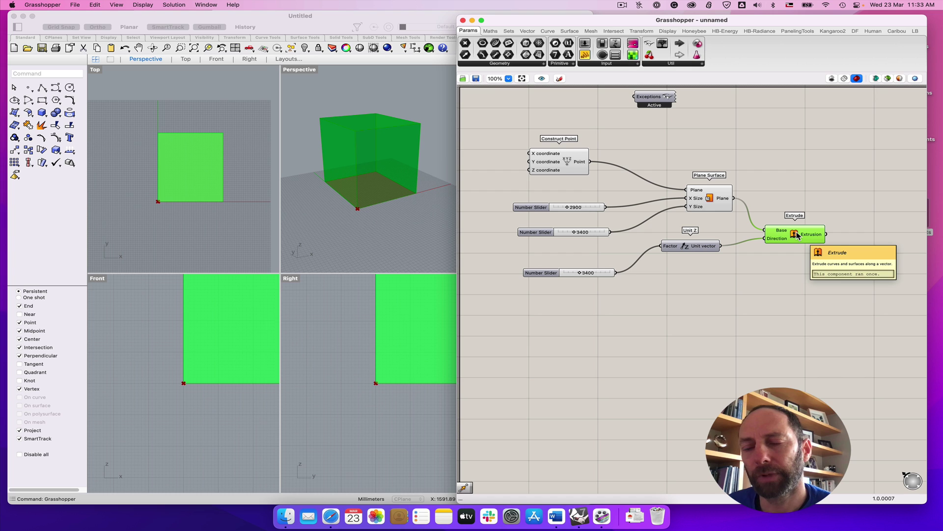
{"action": "mouse_move", "coordinate": [808, 234]}
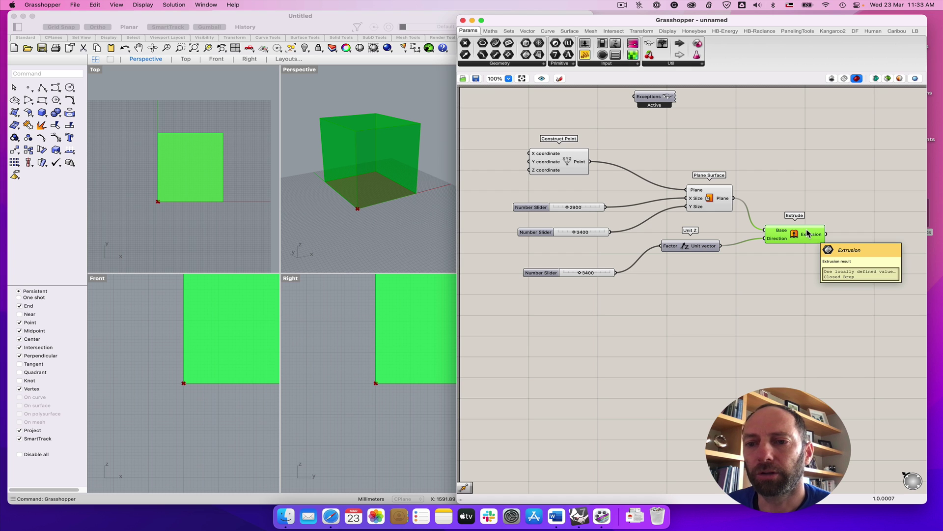
{"action": "left_click", "coordinate": [802, 259]}
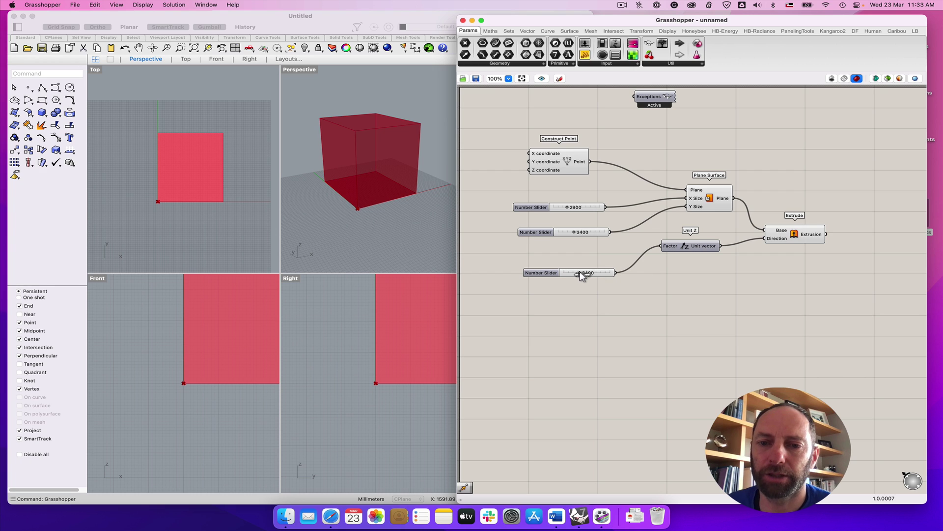
{"action": "left_click_drag", "start_coordinate": [580, 272], "coordinate": [578, 271]}
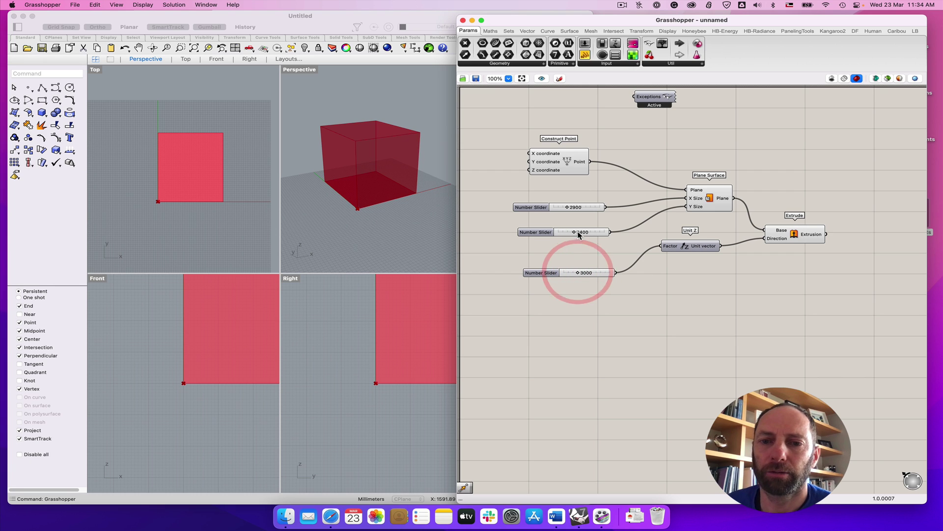
{"action": "left_click_drag", "start_coordinate": [578, 232], "coordinate": [574, 209]}
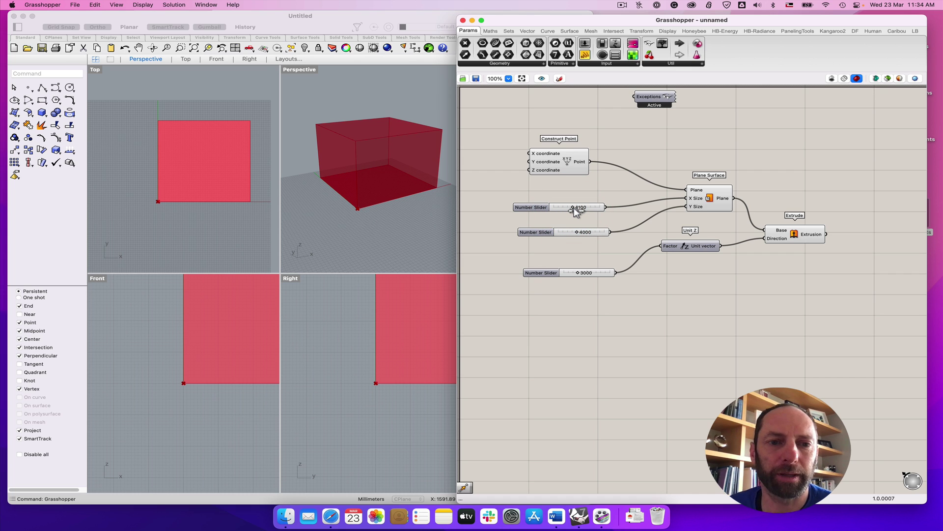